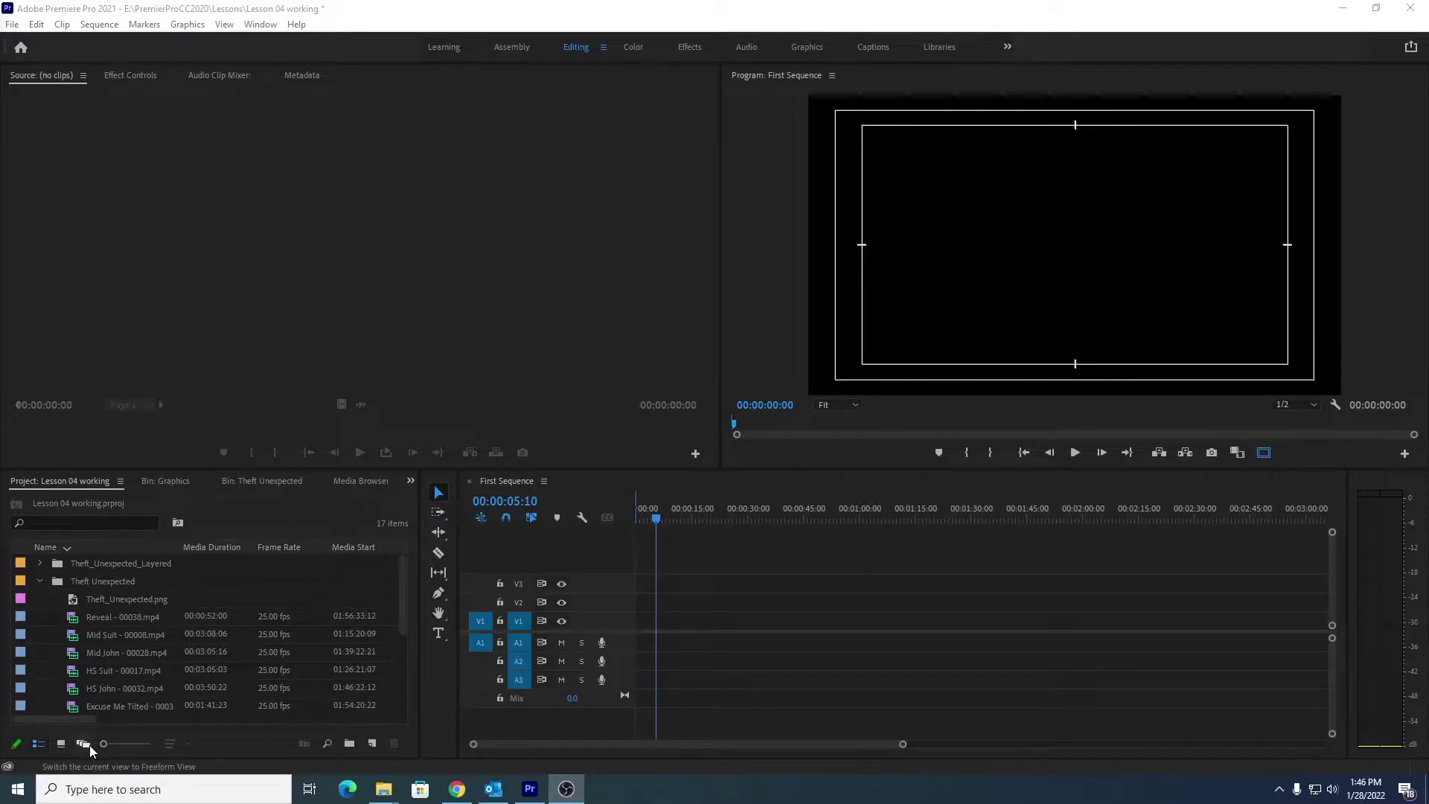
Show the project items in Freeform view and browse the media folders on the E: drive with smaller thumbnails
click(83, 744)
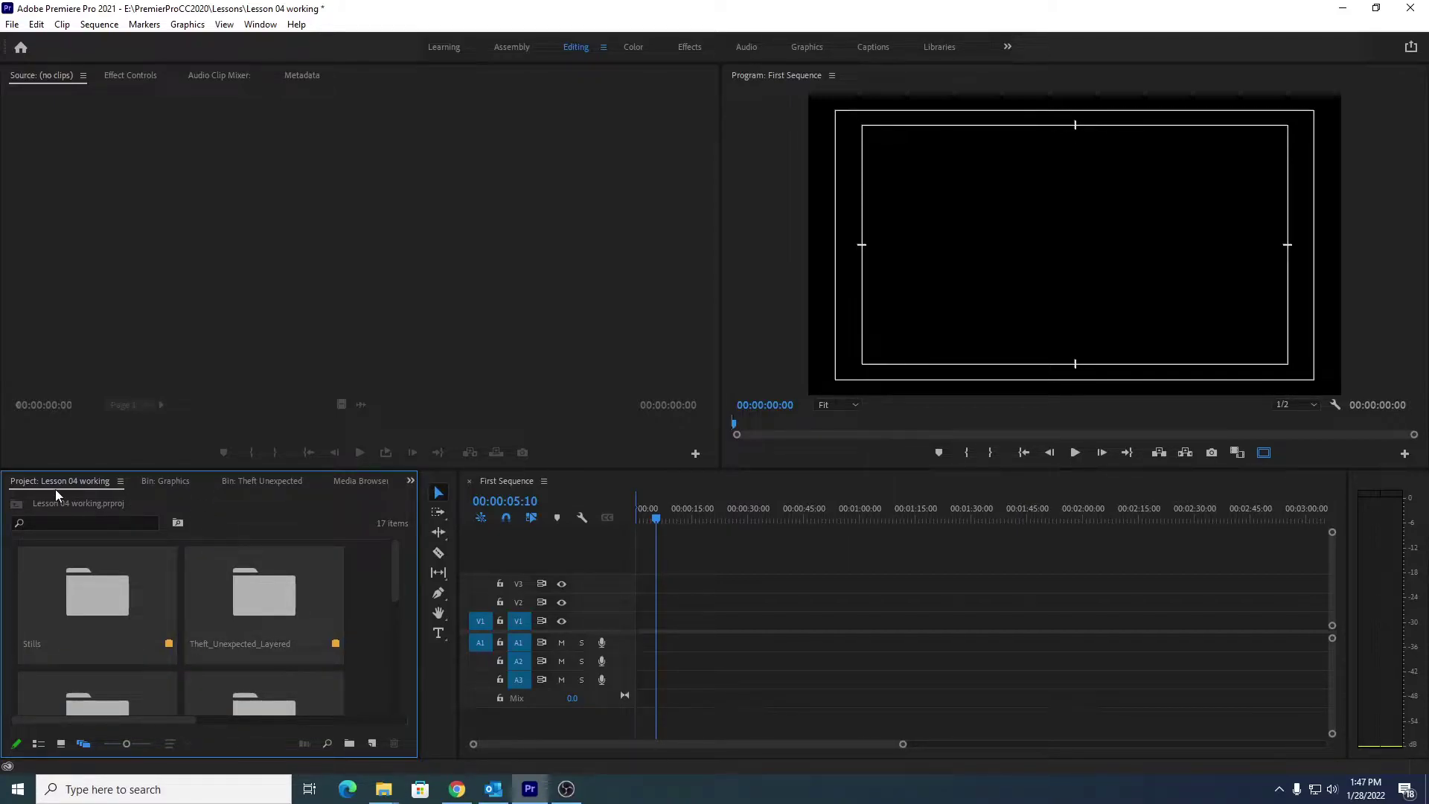
click(351, 480)
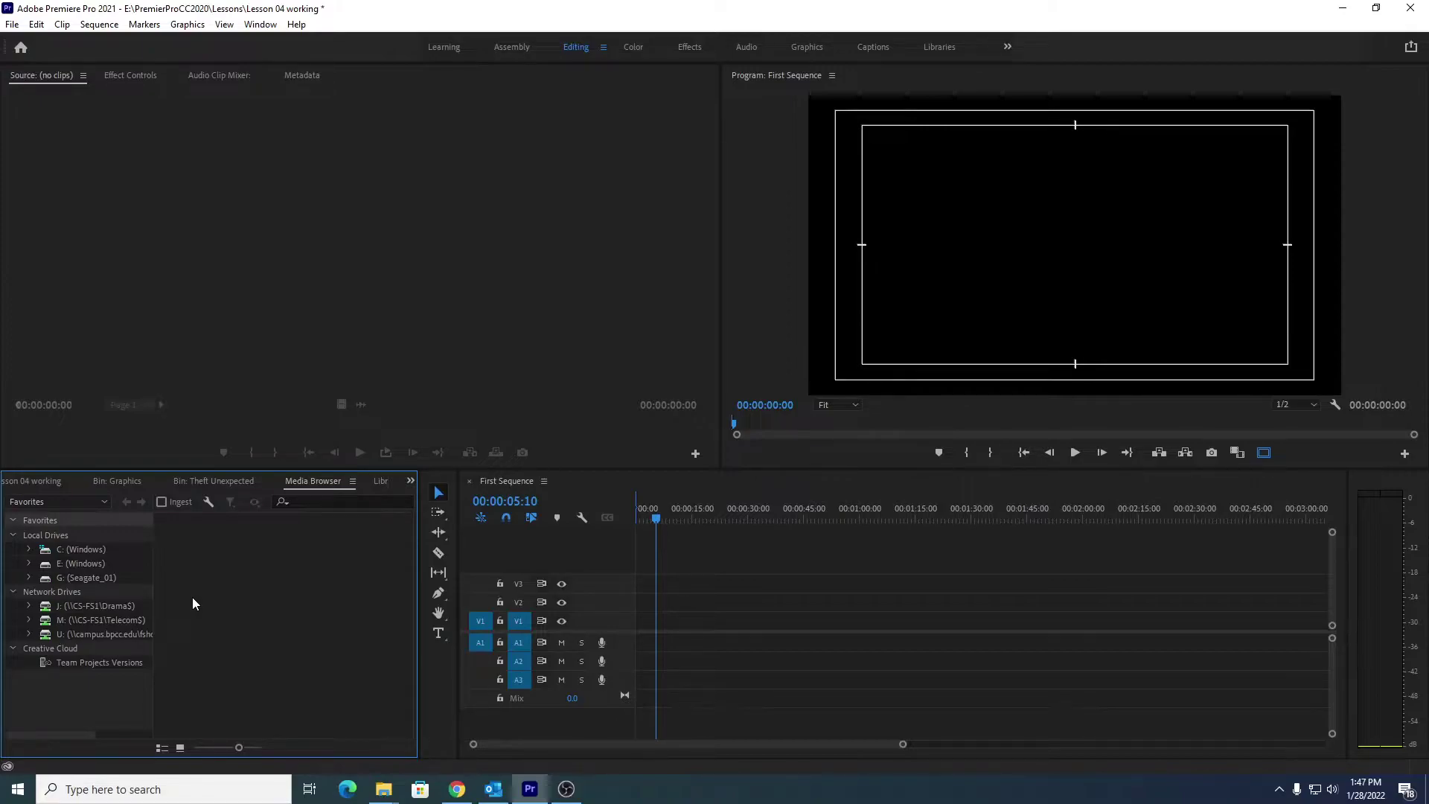
click(58, 563)
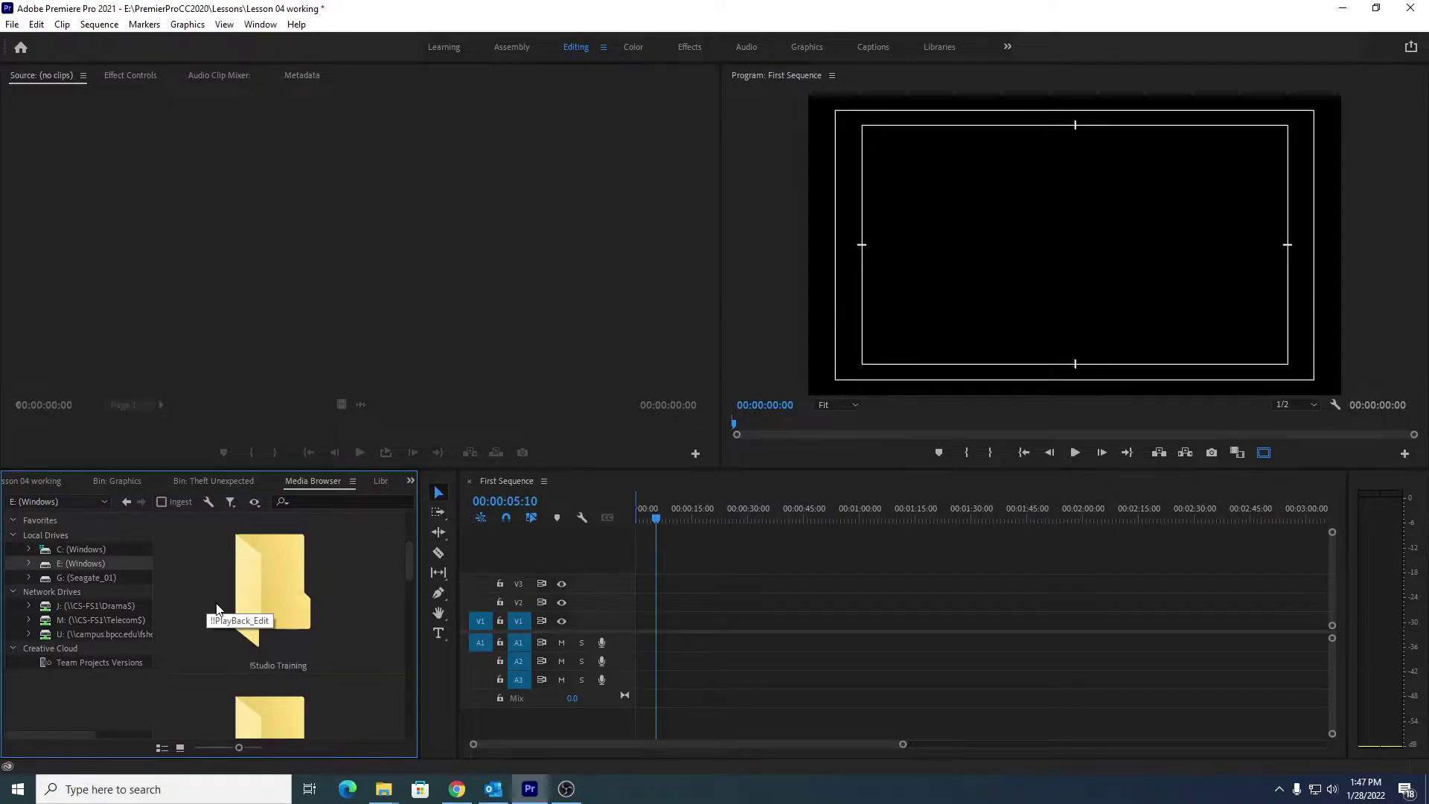
scroll(217, 609, down, 3)
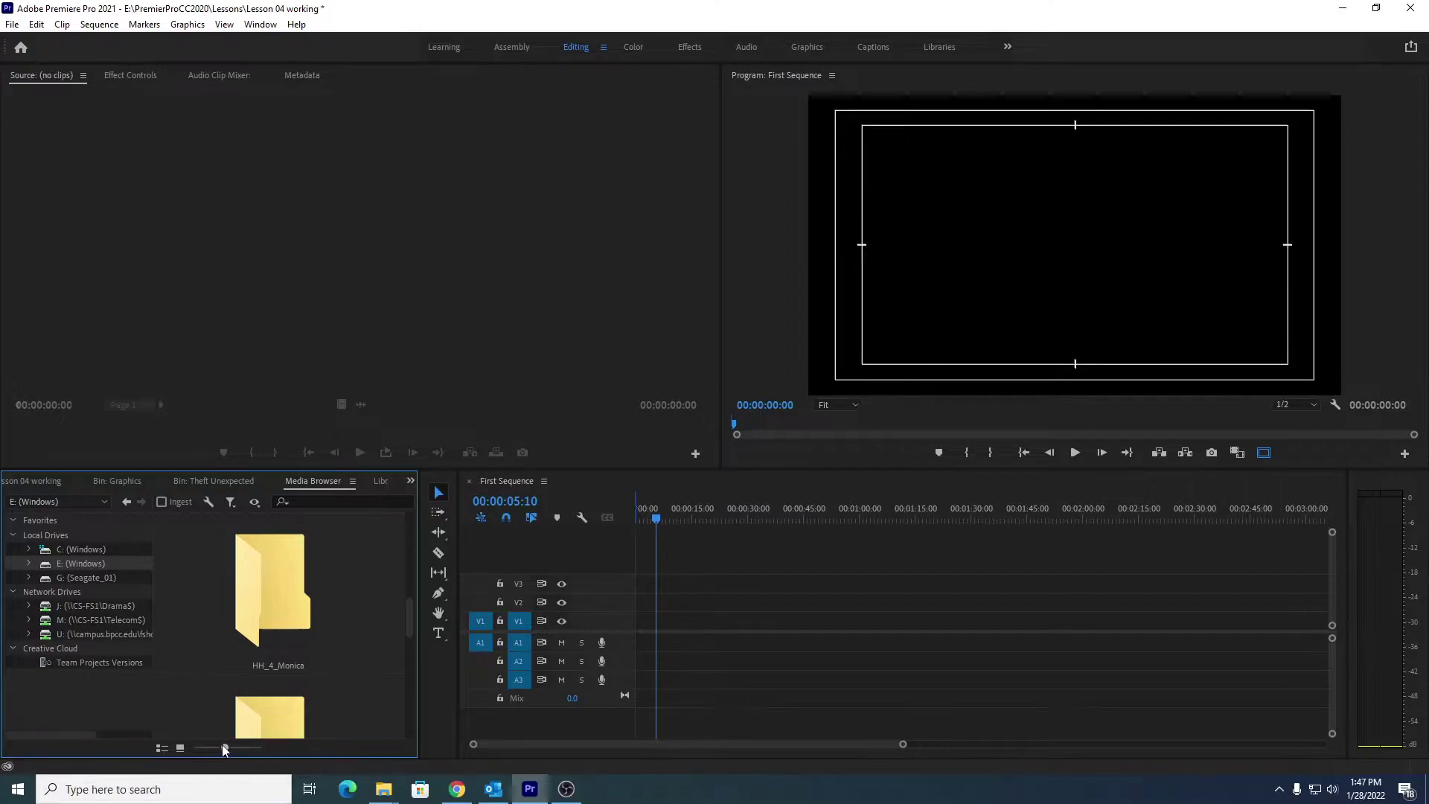
drag(223, 746, 206, 746)
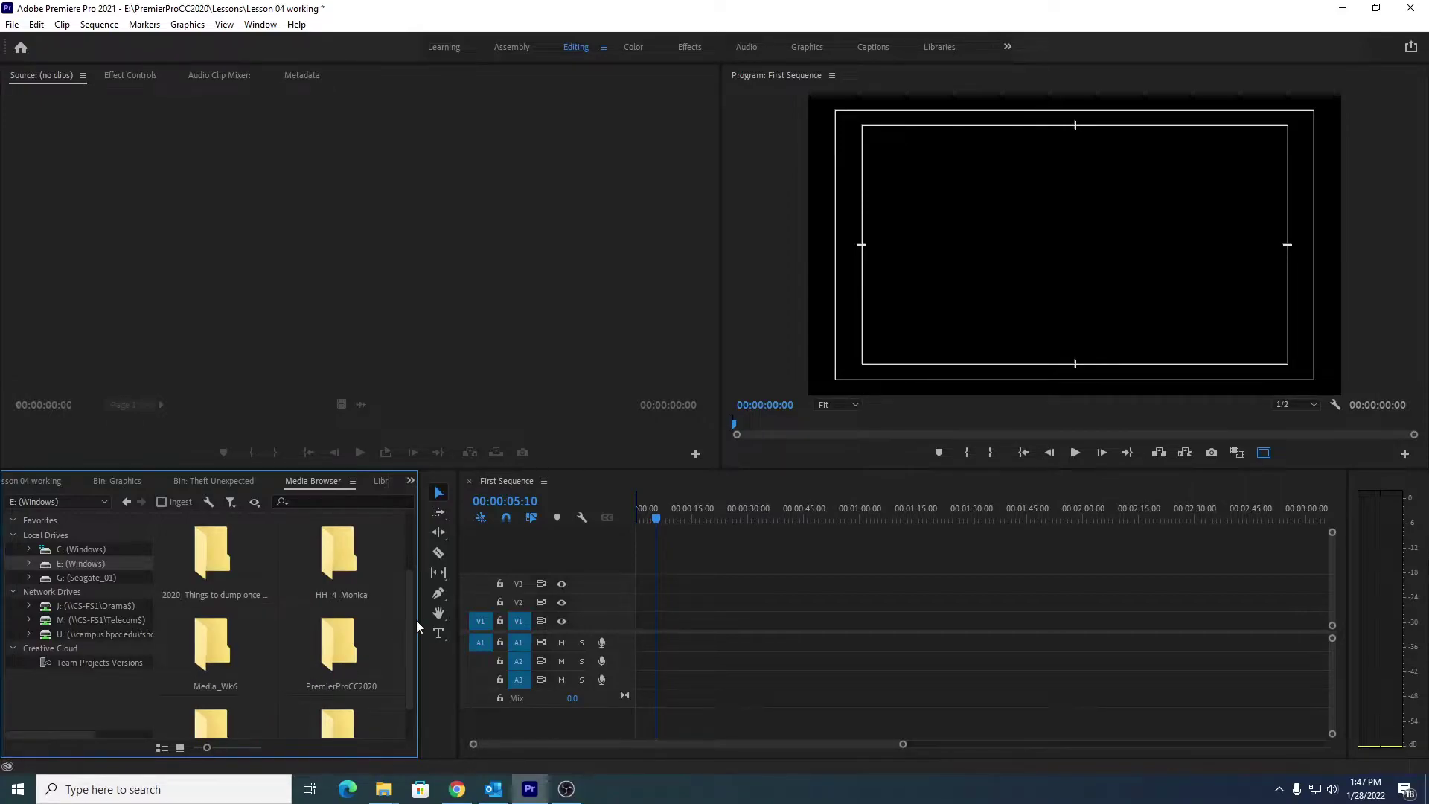
drag(405, 617, 408, 697)
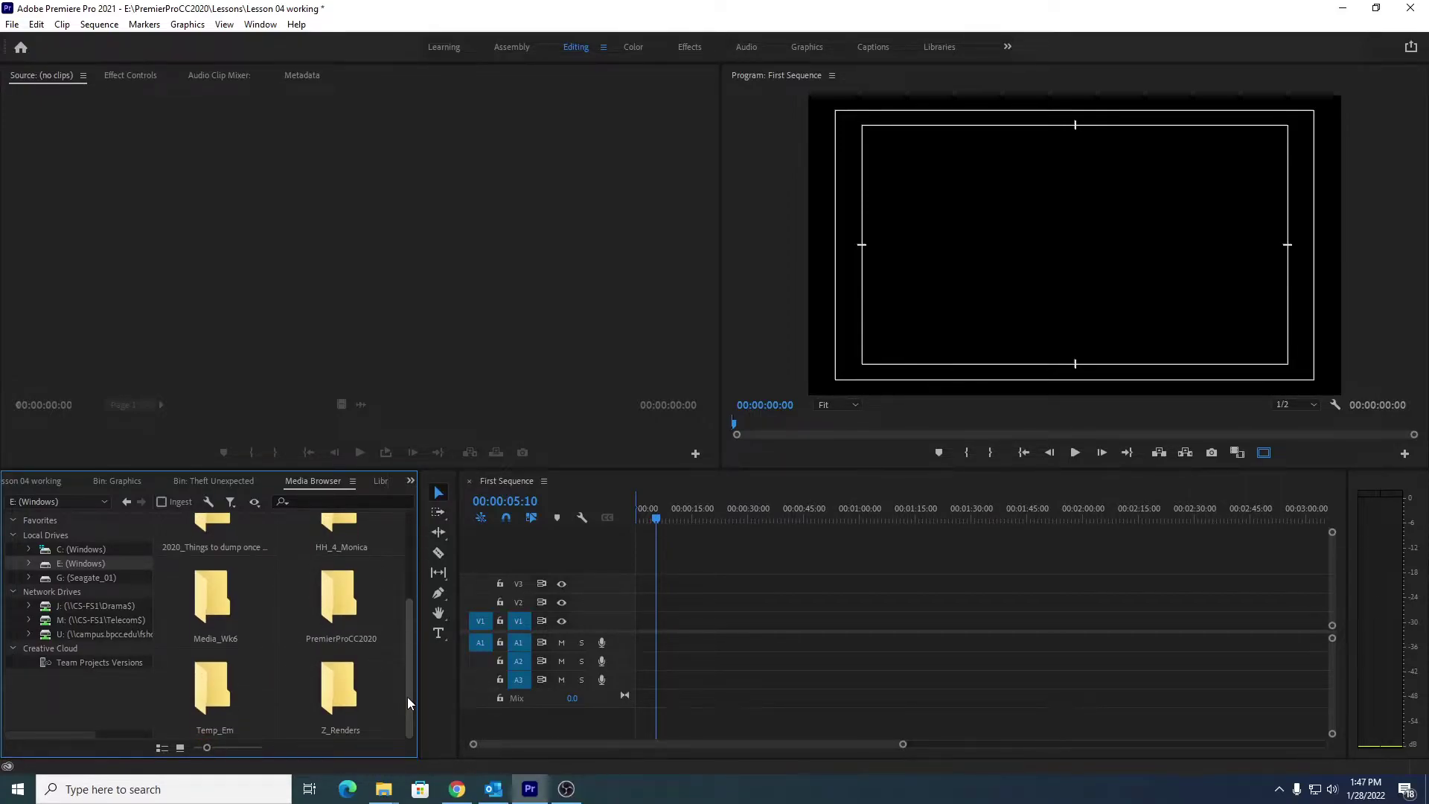
Import the Desert folder from PremierProCC2020, Lessons, Assets, Video and Audio Files on the E: drive into the project
double_click(337, 617)
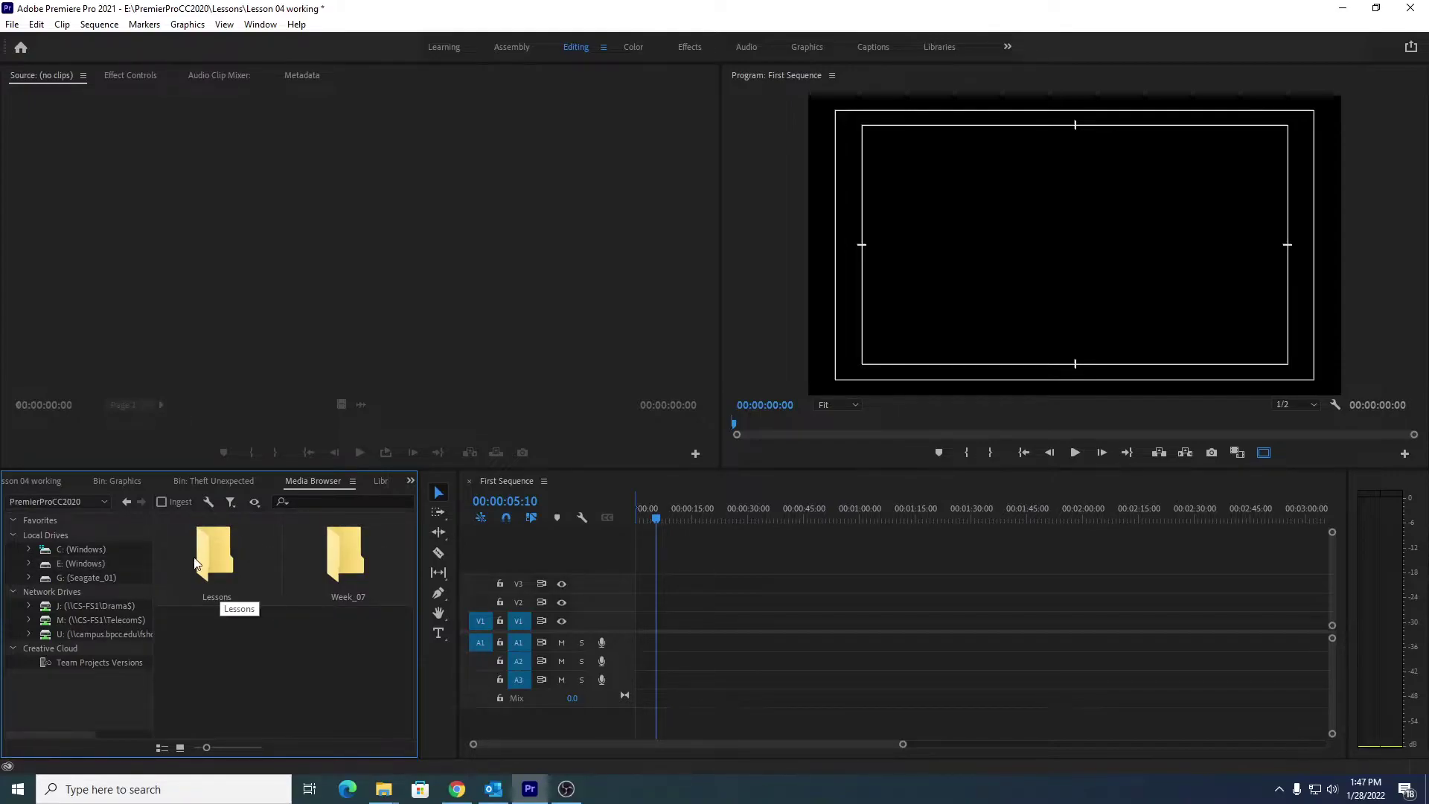
double_click(216, 554)
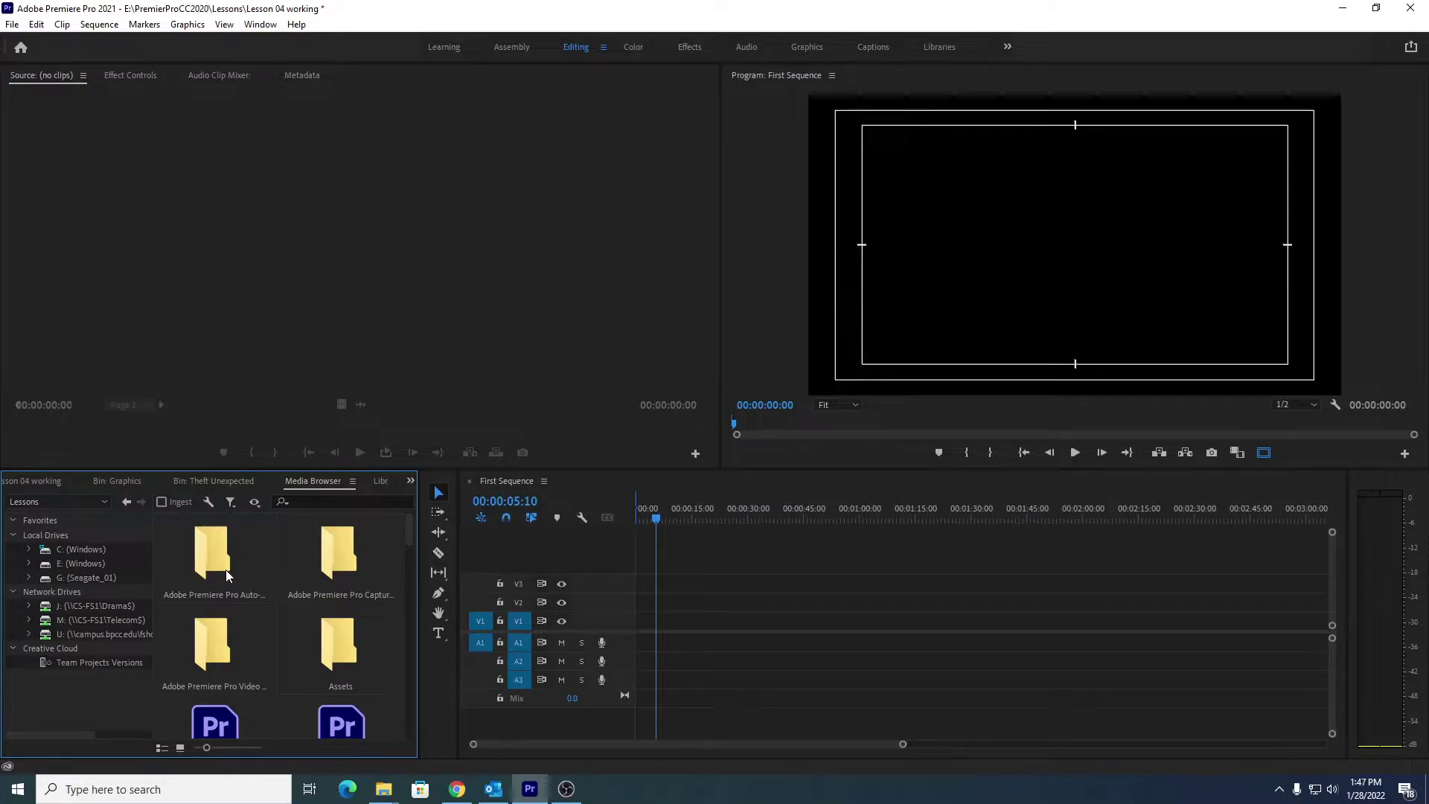
double_click(357, 658)
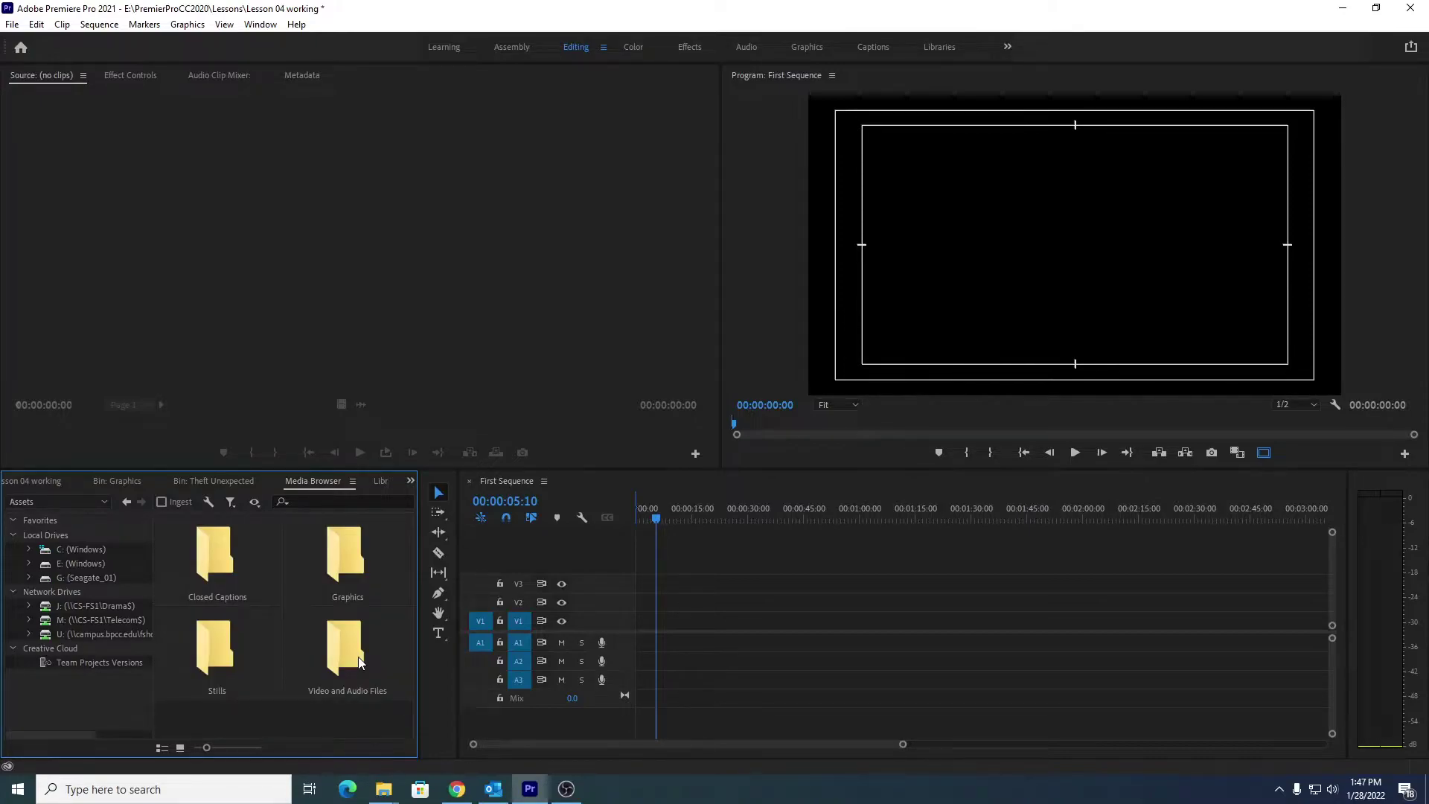
double_click(357, 661)
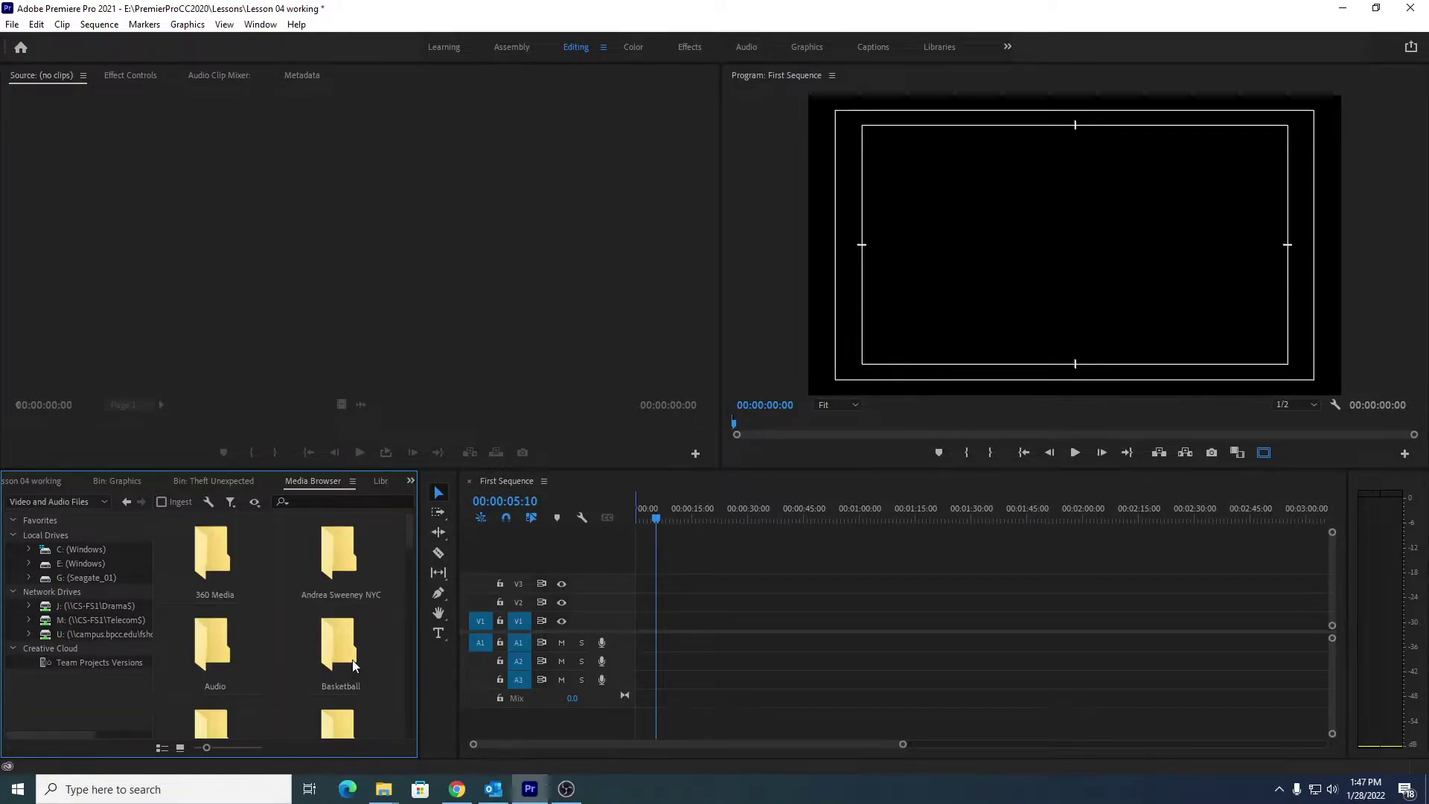
scroll(352, 659, down, 2)
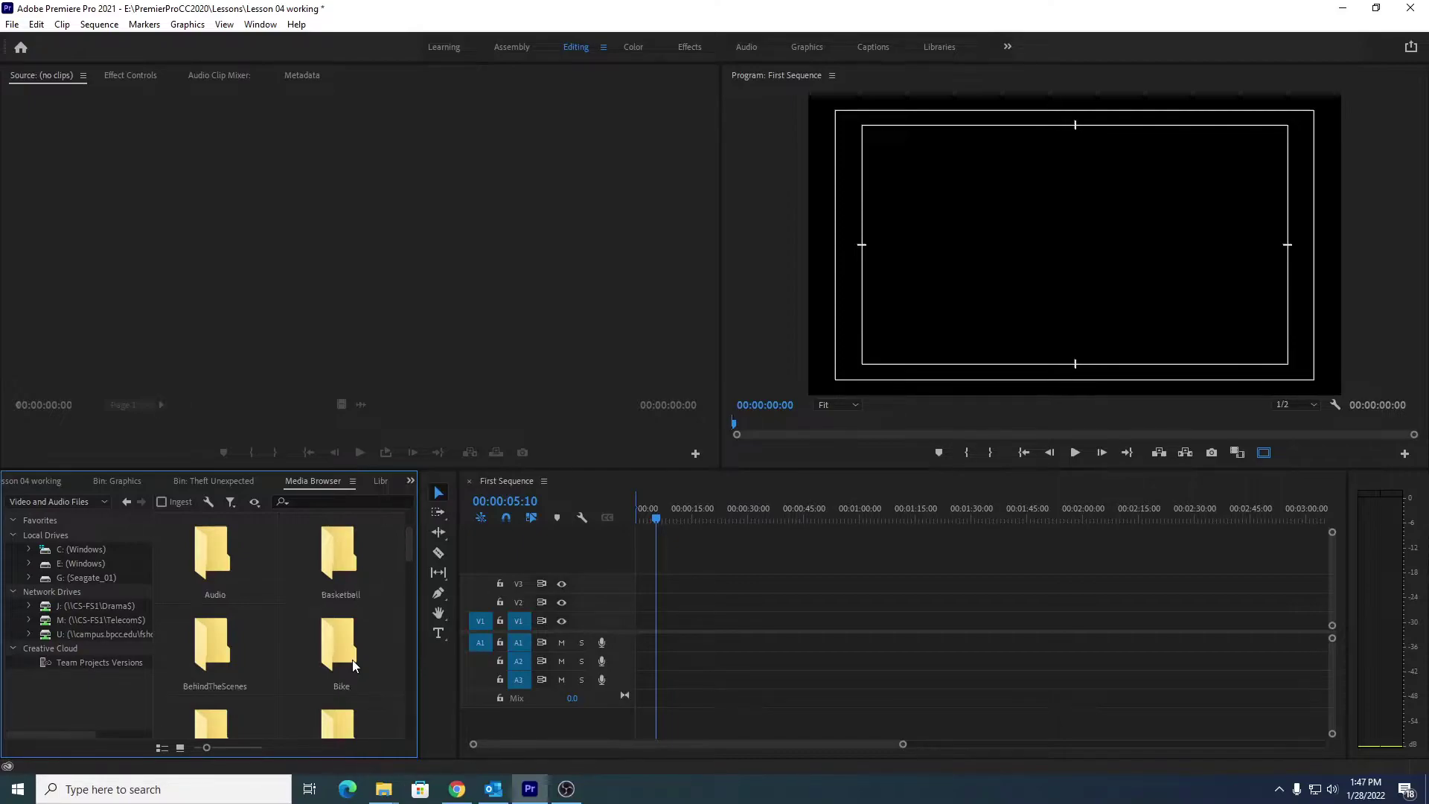
scroll(352, 659, down, 1)
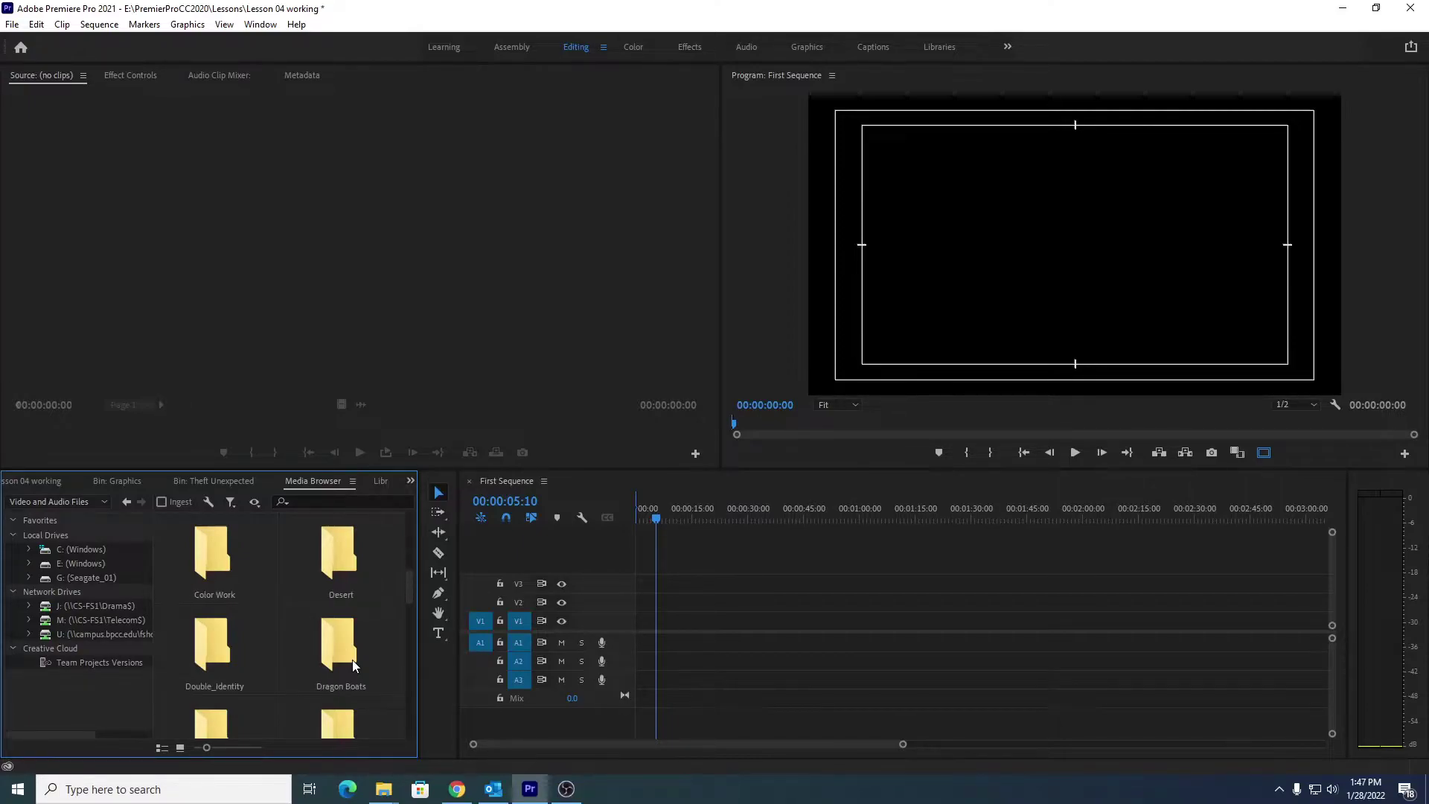
right_click(336, 570)
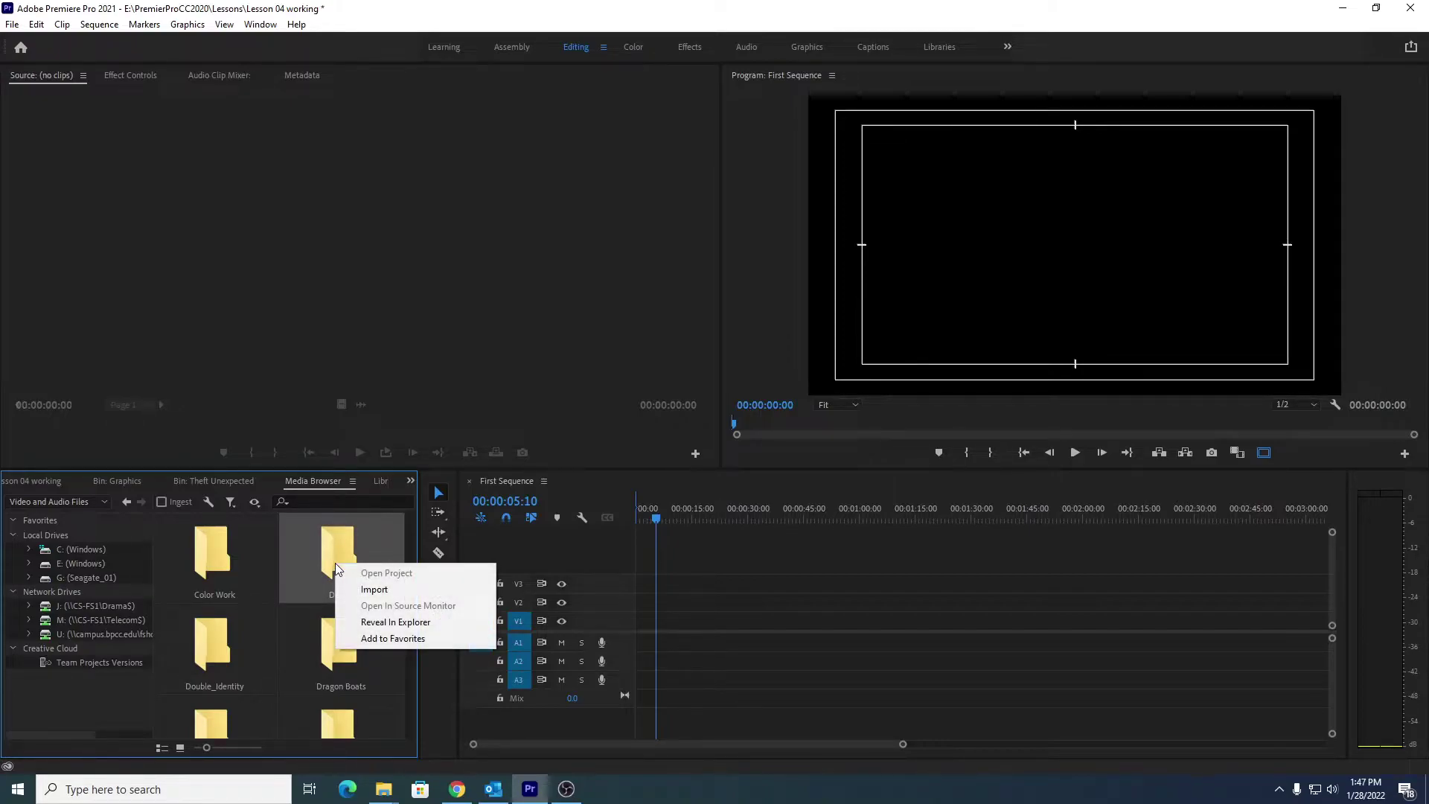
click(364, 592)
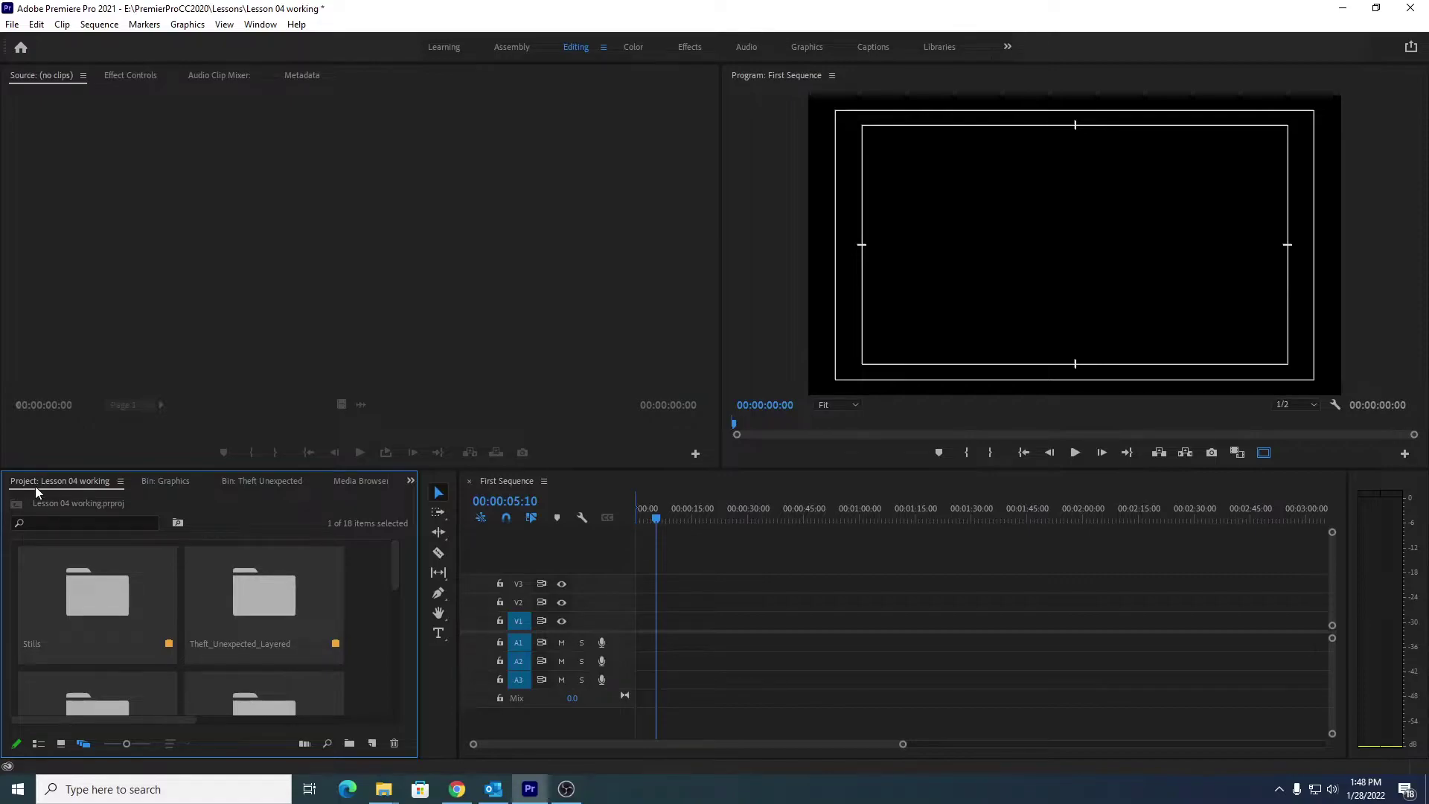
Shrink the project thumbnails, open the imported Desert bin and maximize it to fill the workspace
drag(128, 743, 109, 739)
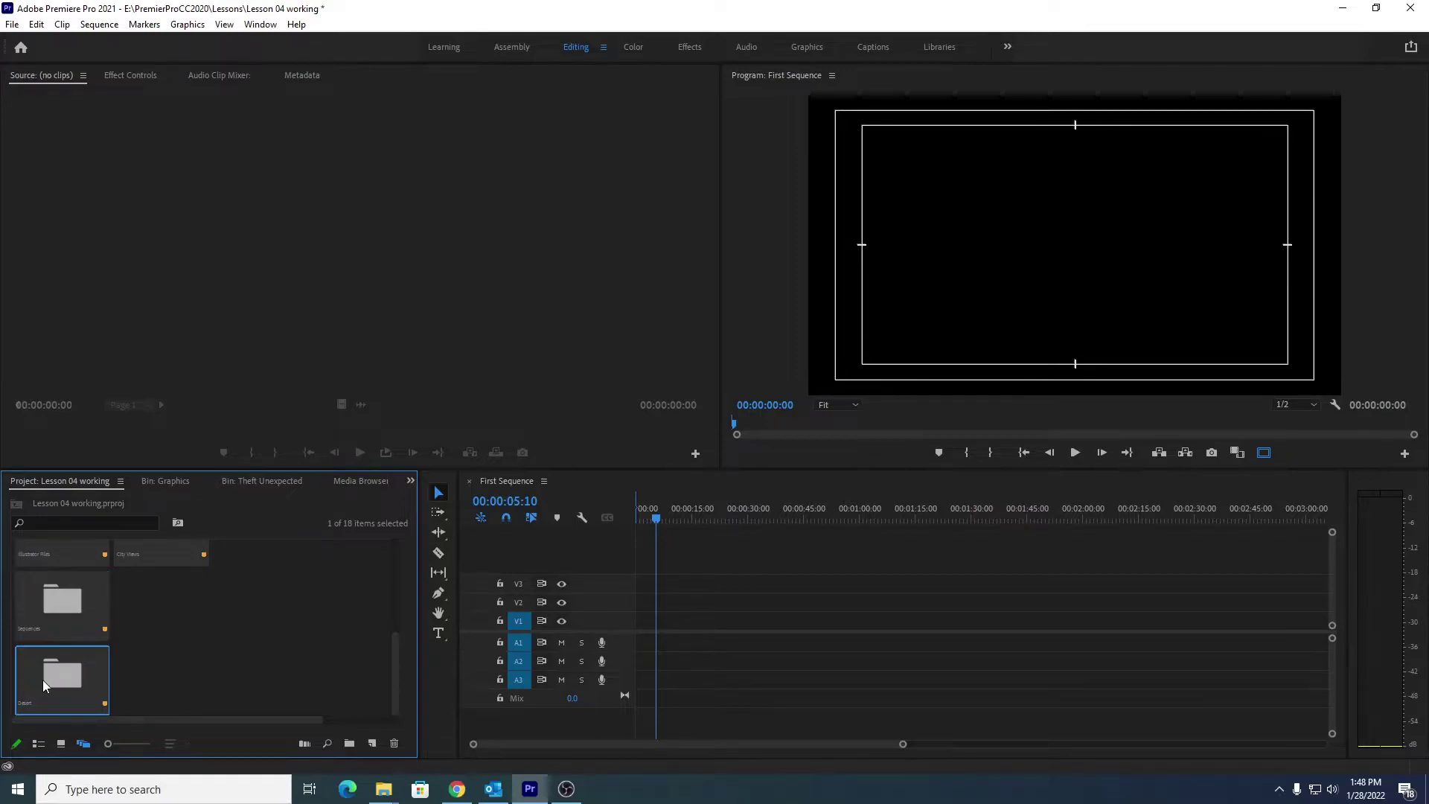
double_click(64, 687)
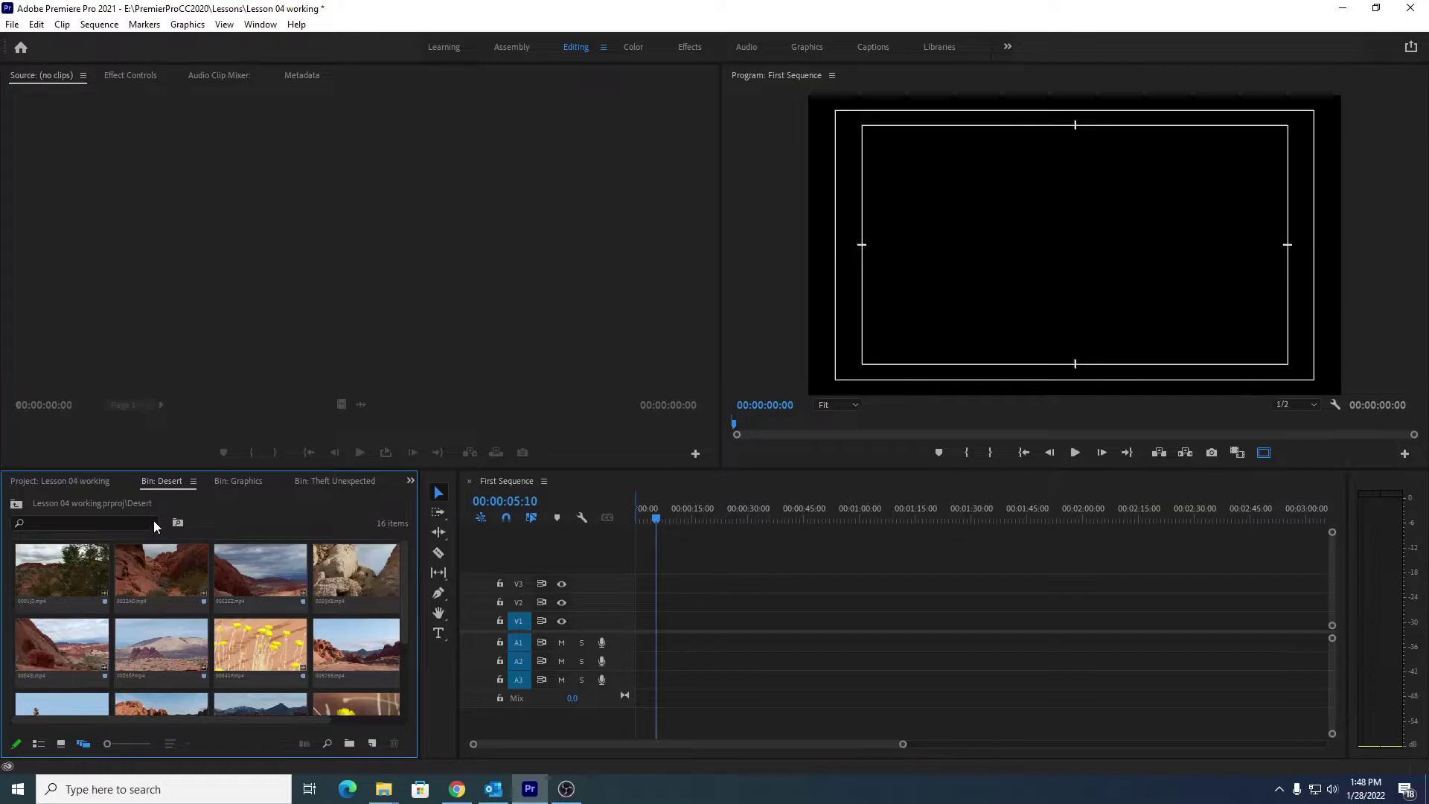
double_click(170, 487)
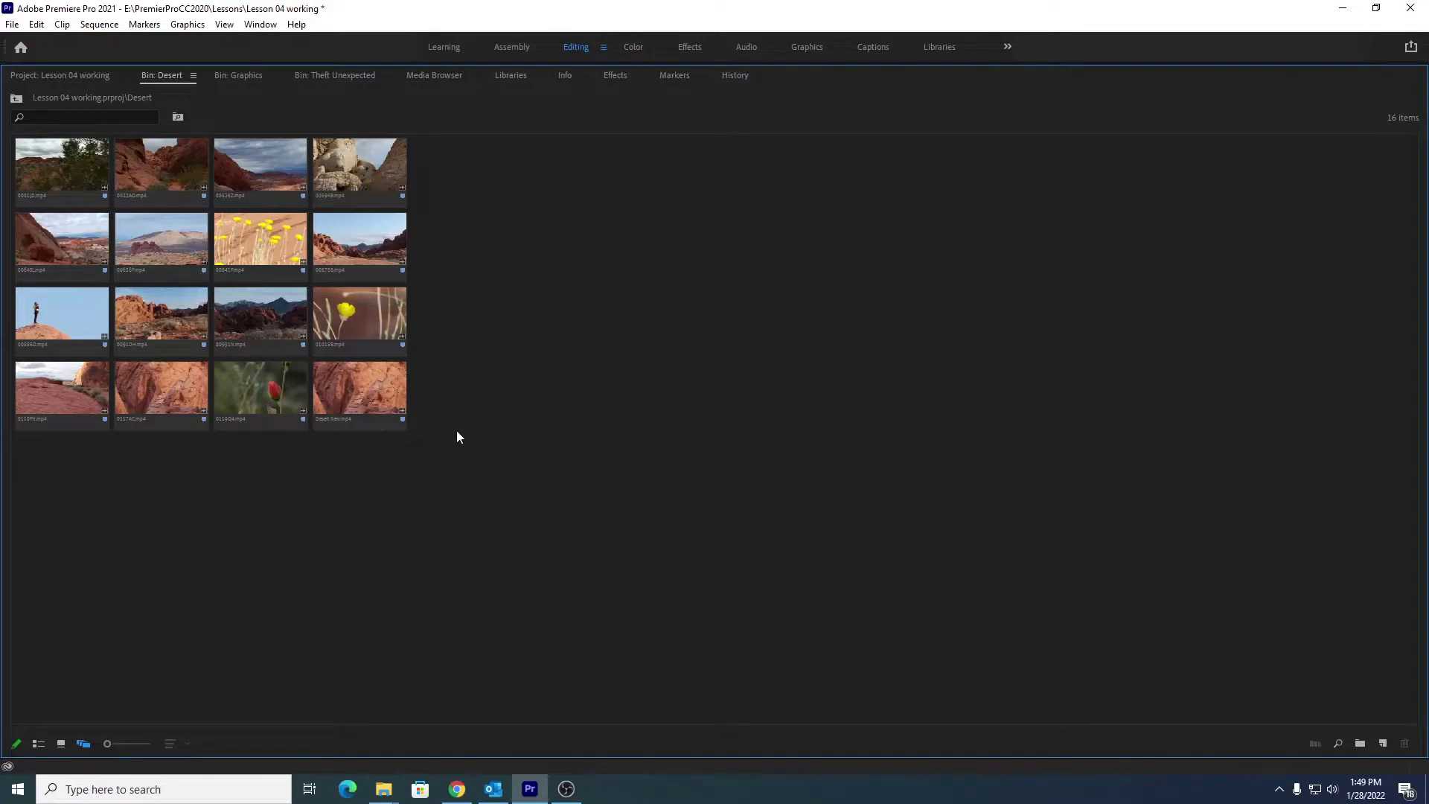
Reset the Desert bin's clips to the grid, ordered by Name
right_click(489, 347)
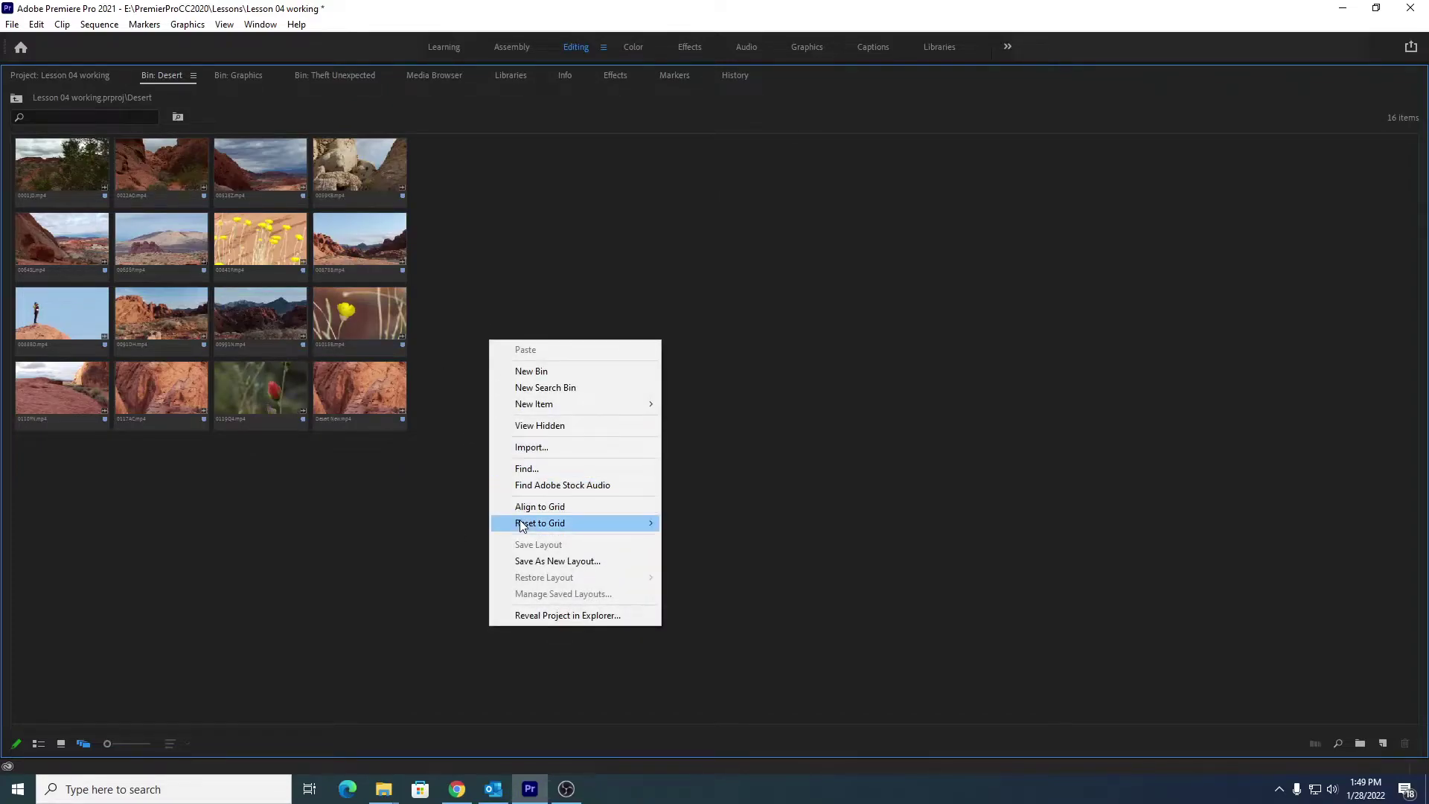
mouse_move(522, 527)
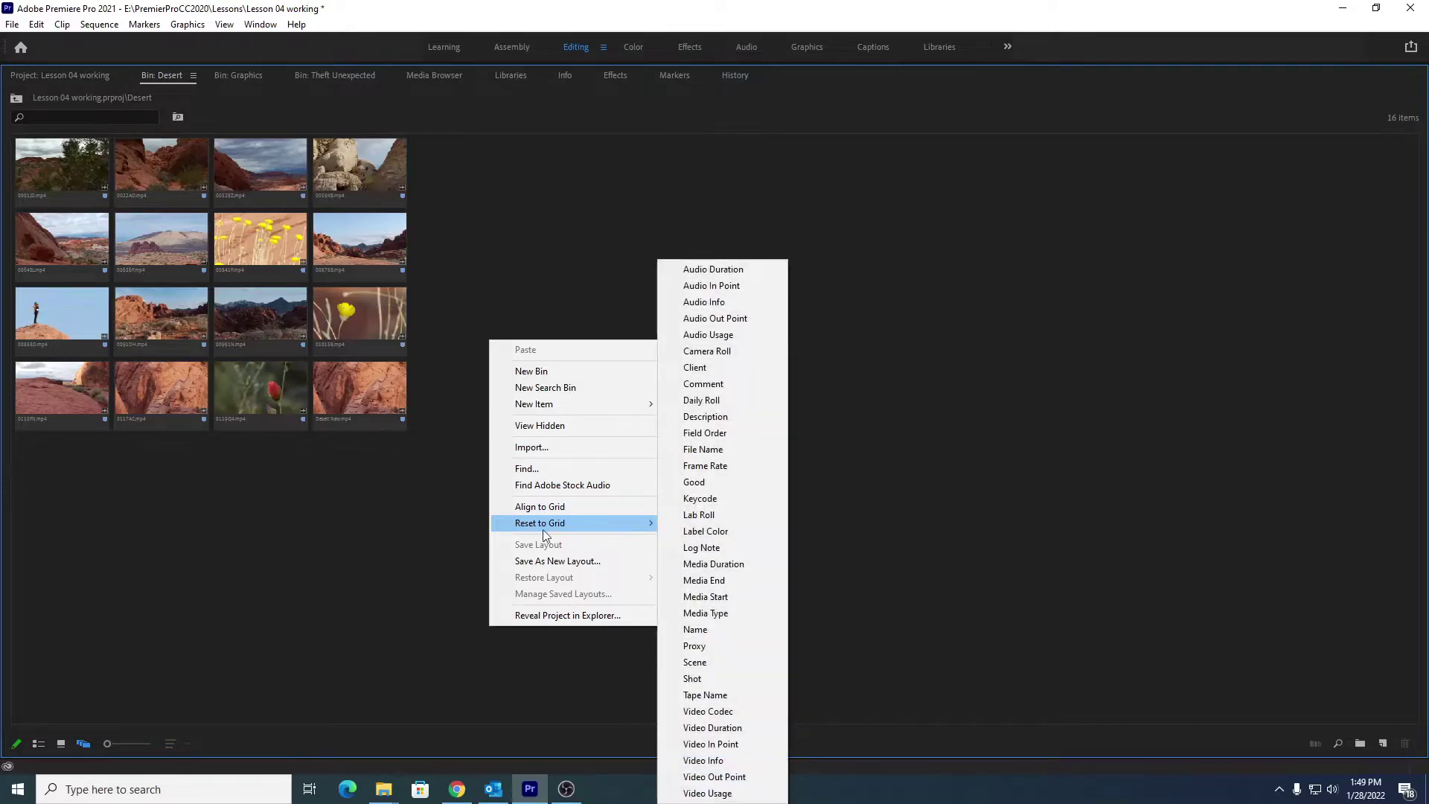
click(693, 632)
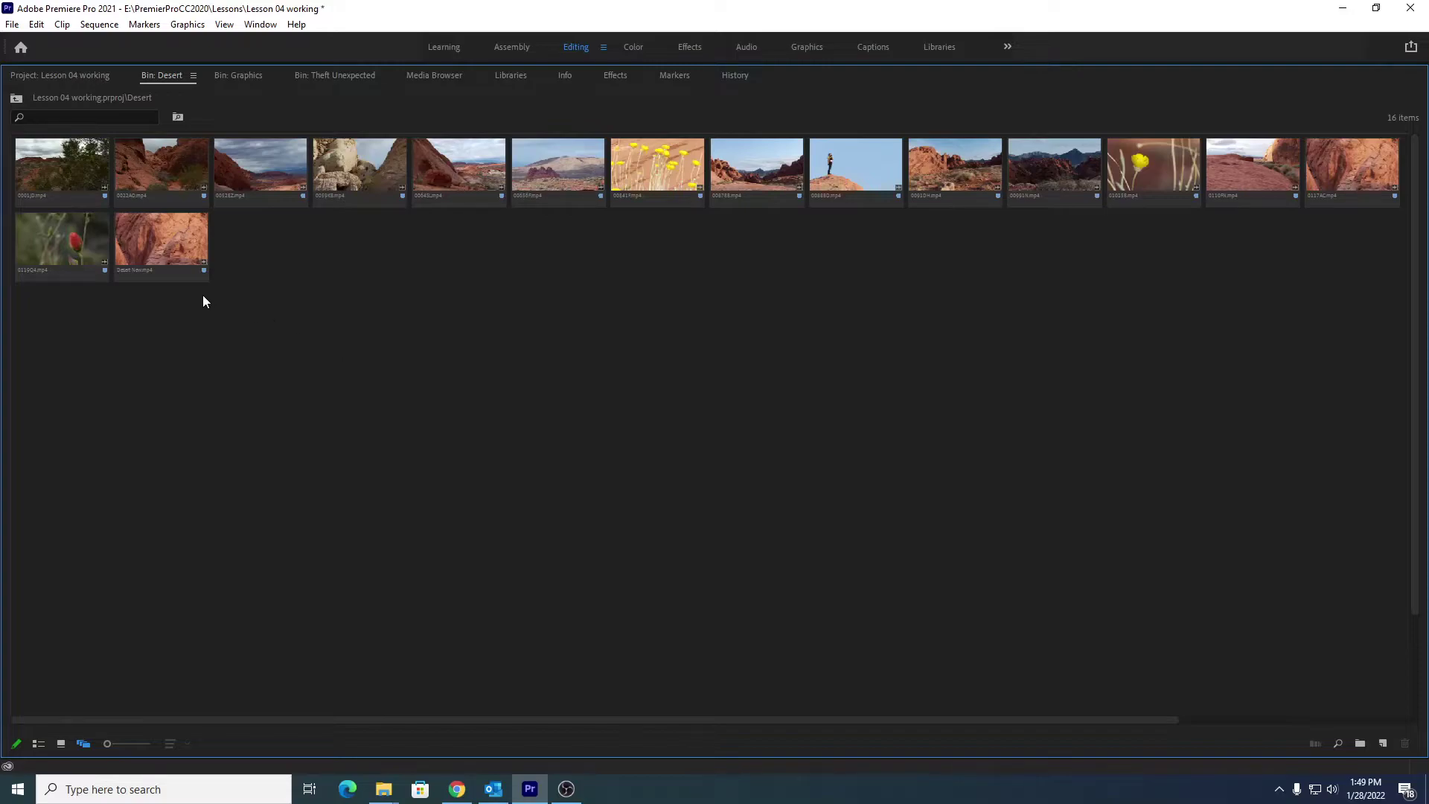
Group three red rock clips in a row below the grid and overlap the two yellow flower clips in a separate cluster
click(178, 244)
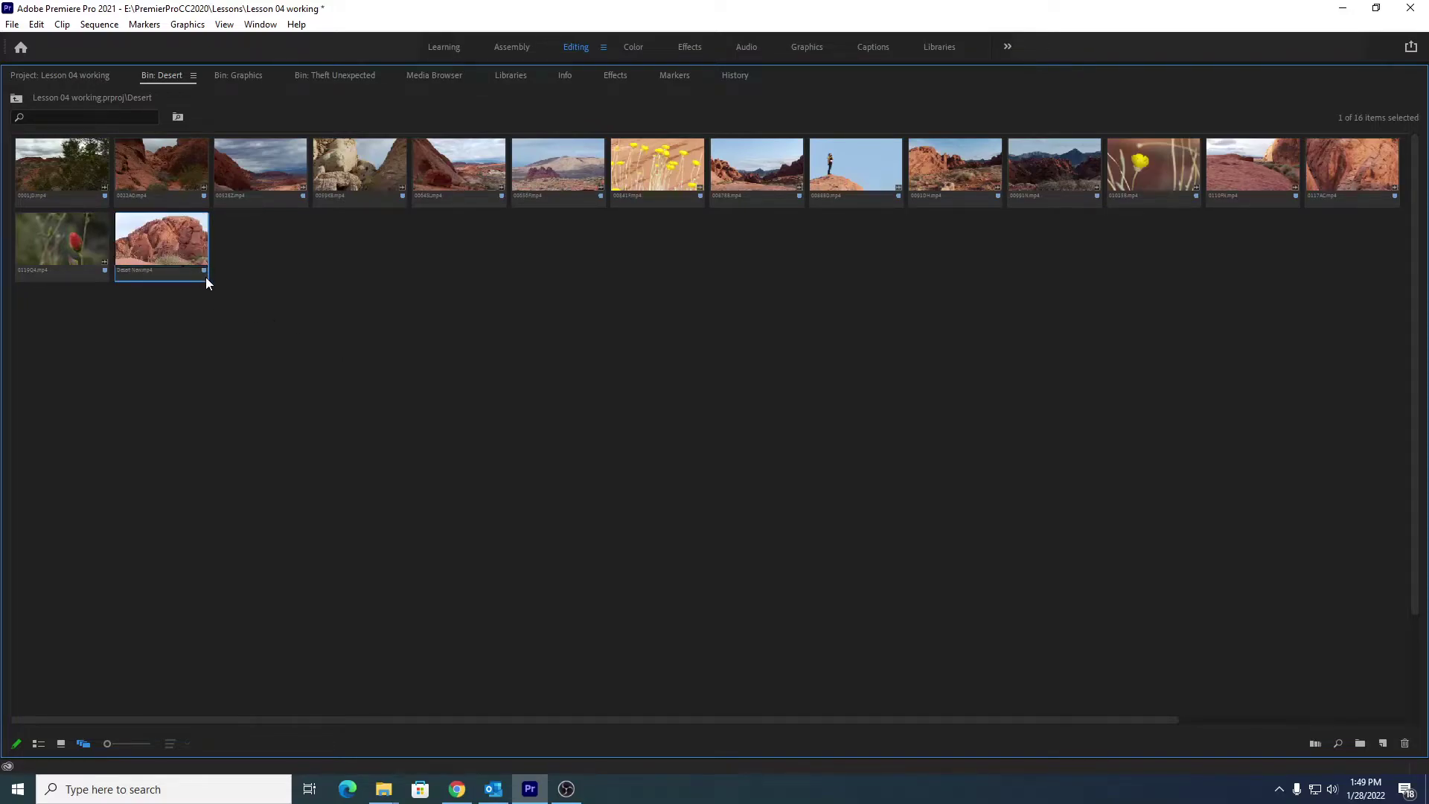
drag(171, 239, 240, 433)
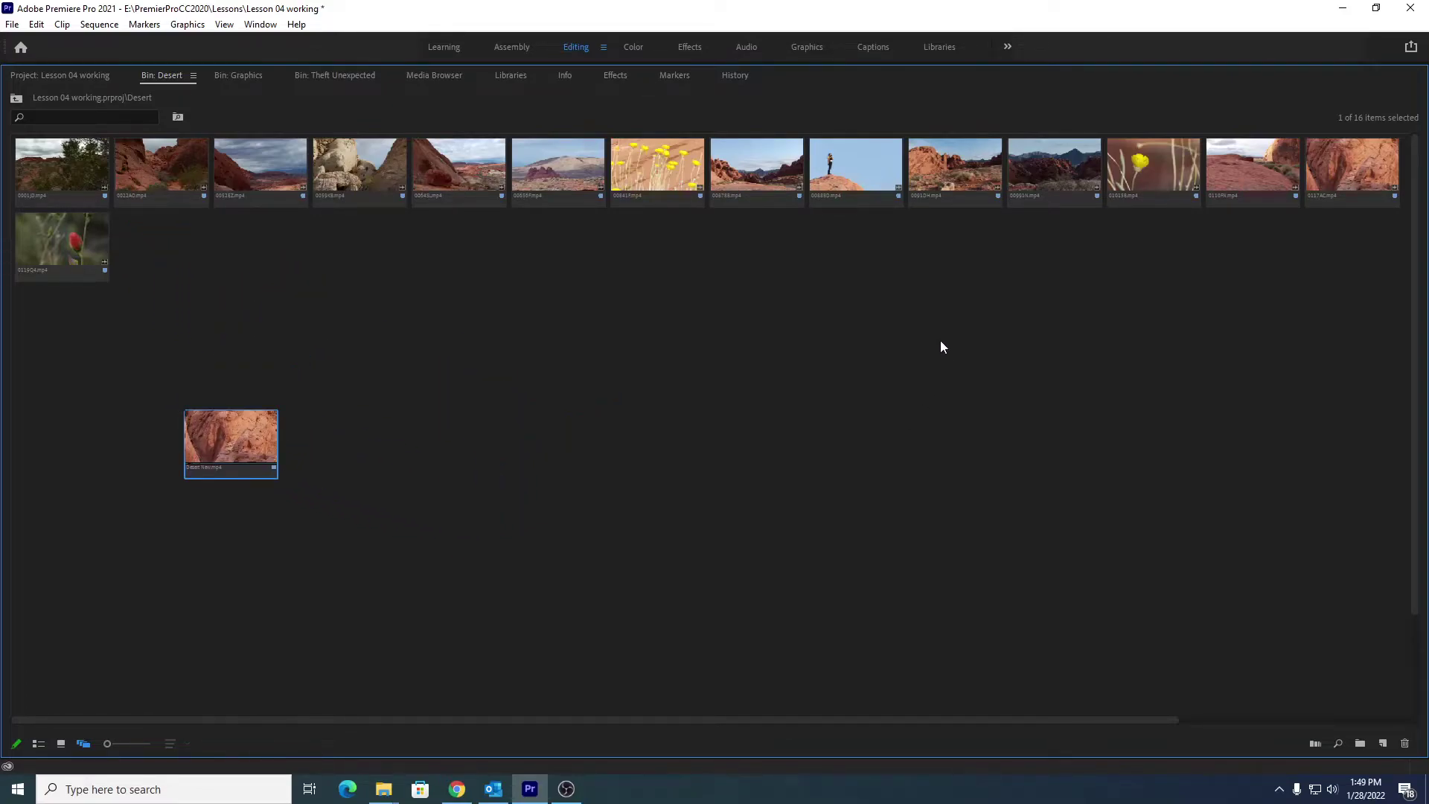
drag(1368, 158, 344, 436)
drag(175, 160, 436, 435)
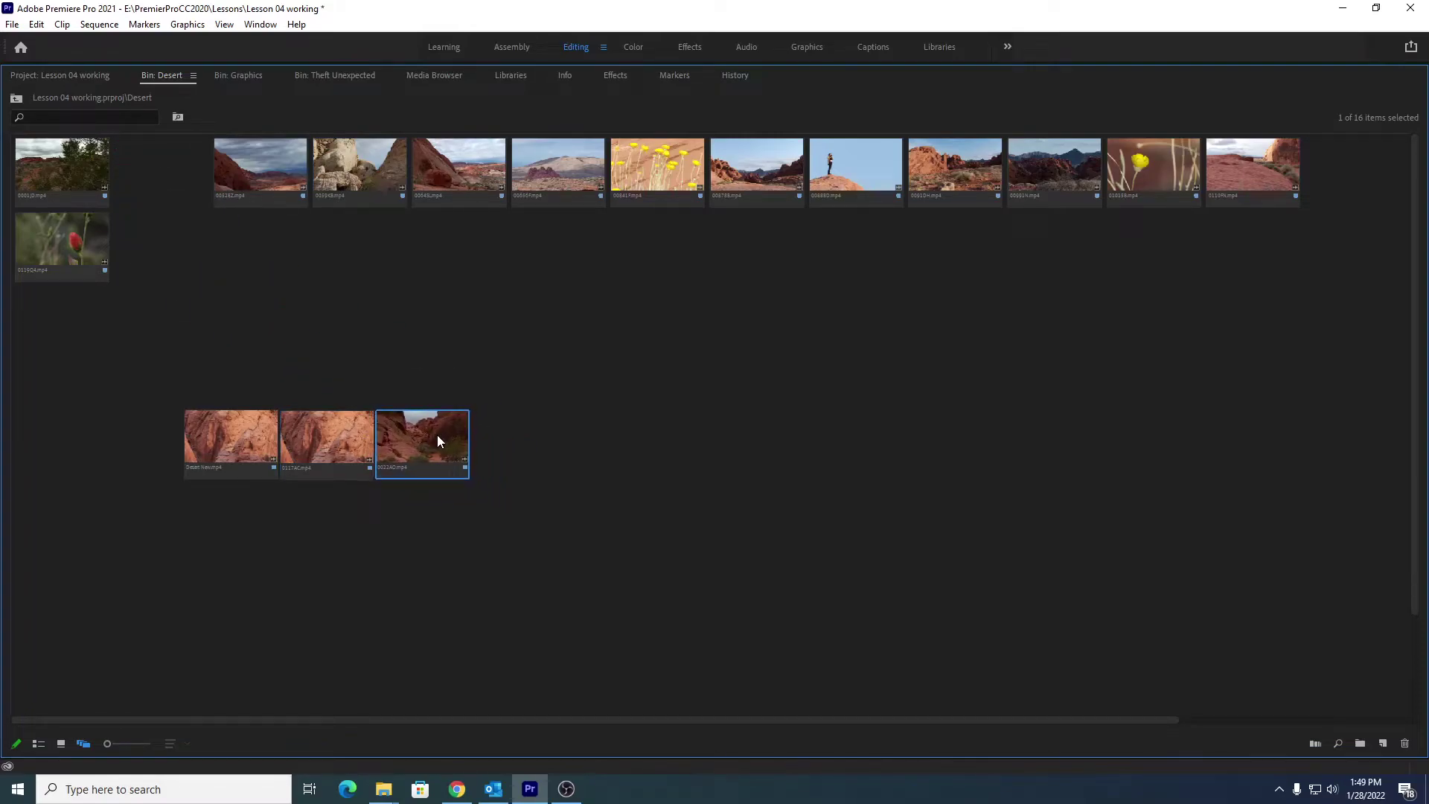
drag(636, 172, 1064, 390)
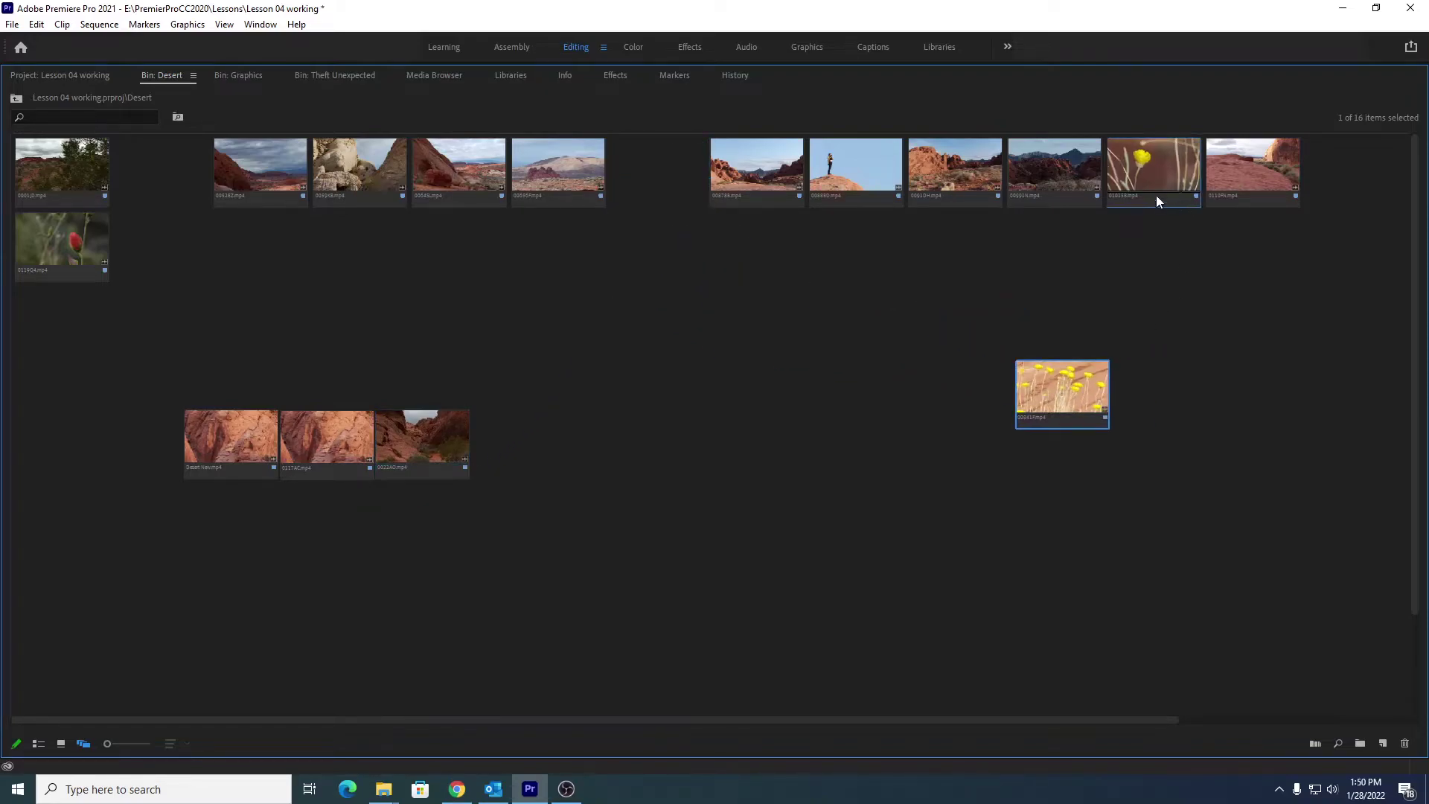
drag(1141, 152, 1007, 407)
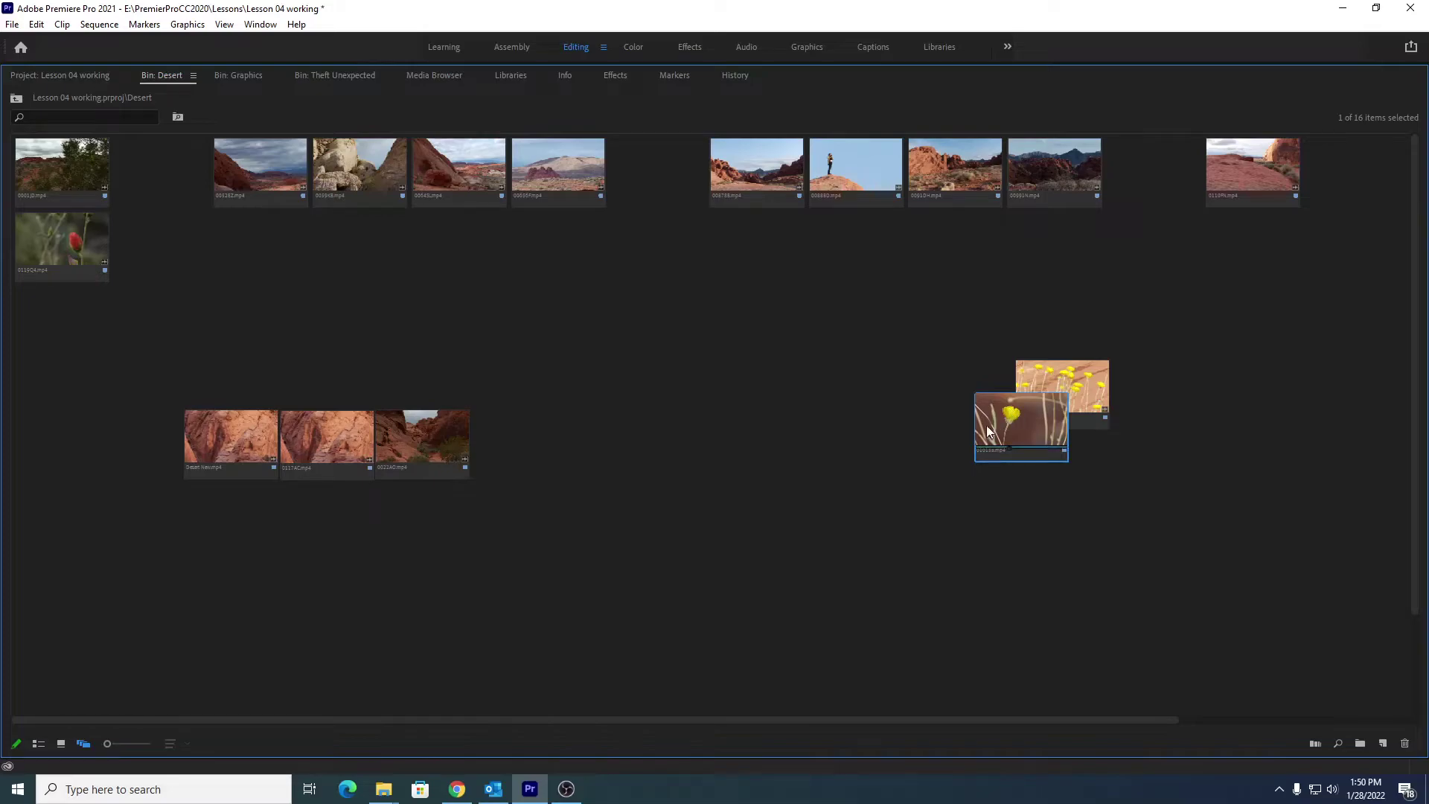
right_click(644, 410)
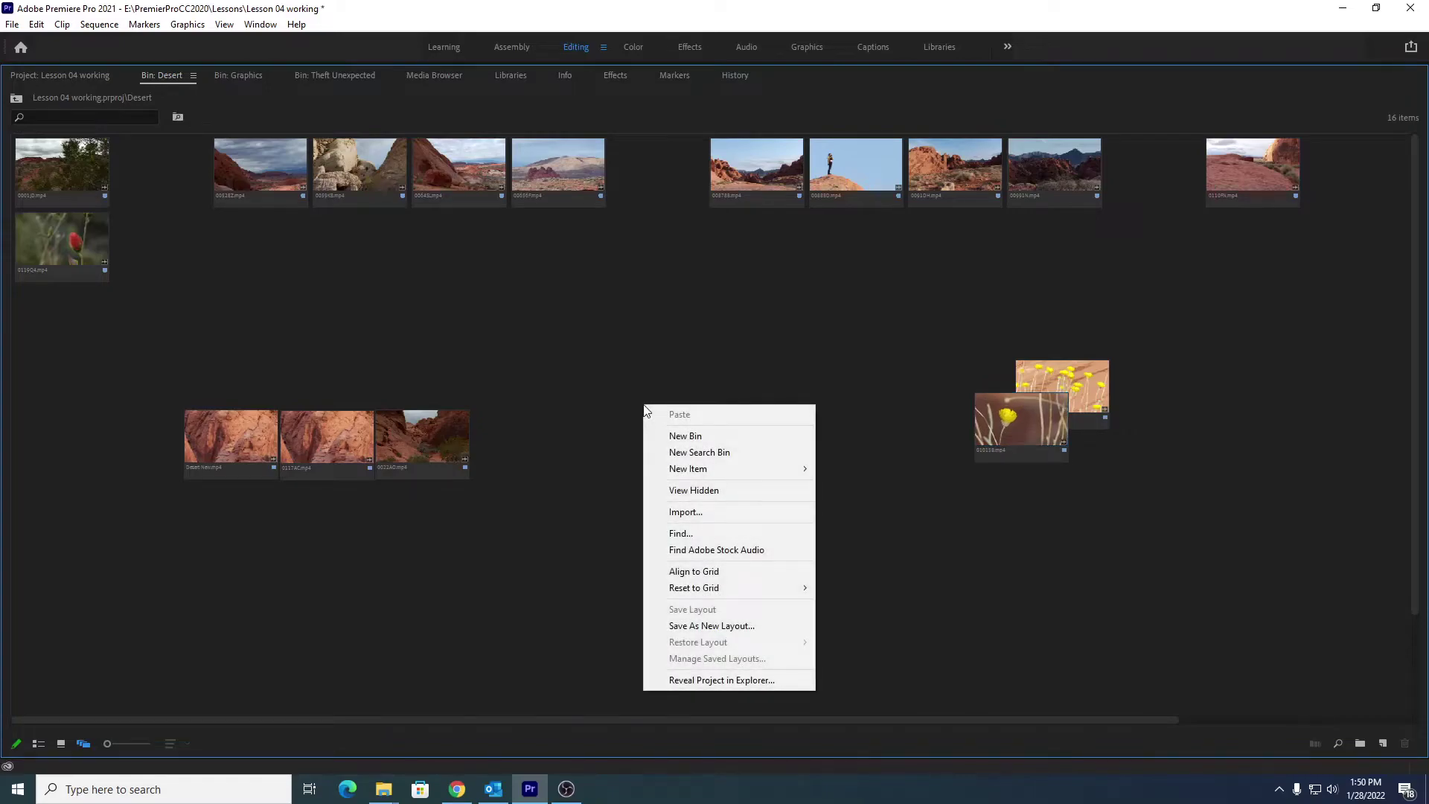
mouse_move(677, 467)
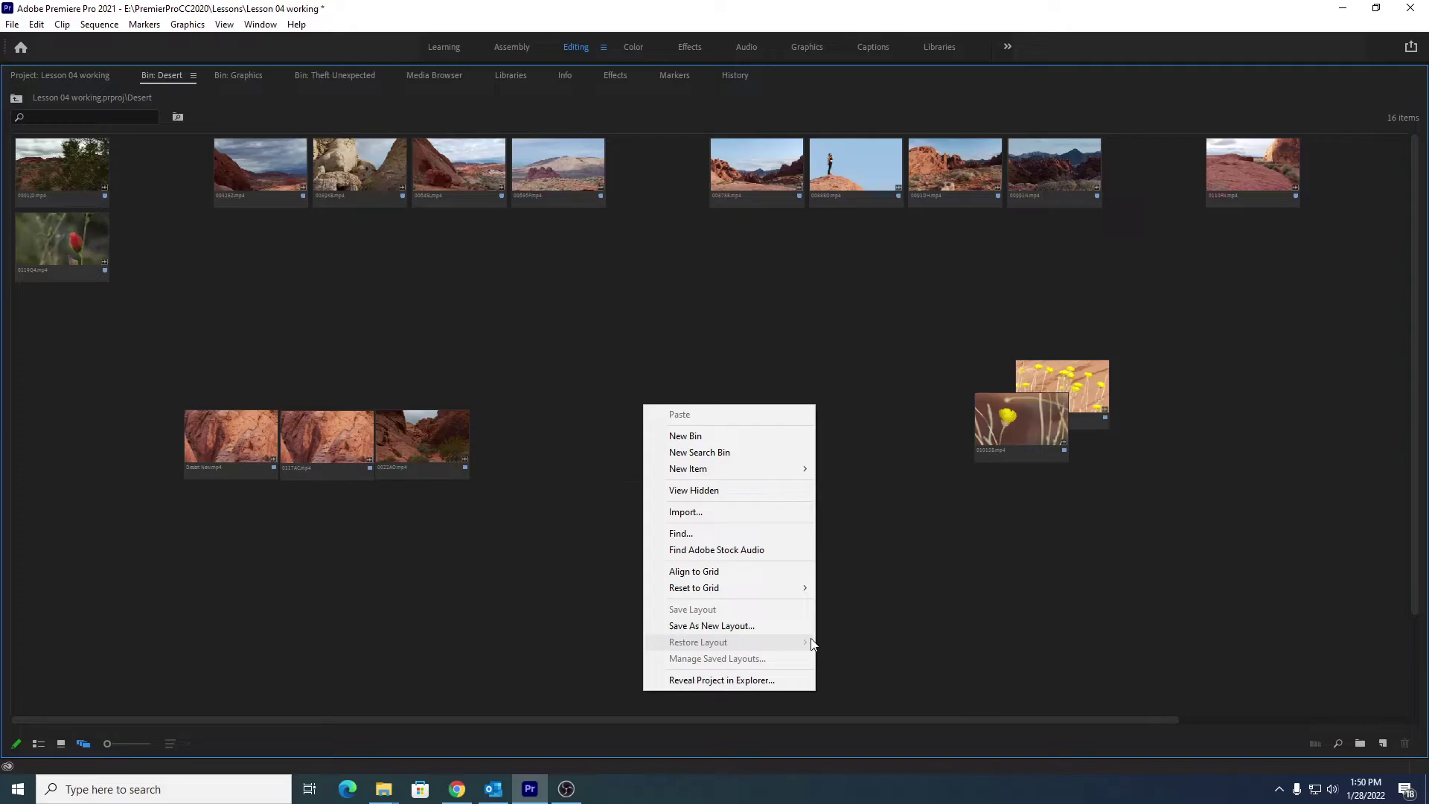
click(912, 594)
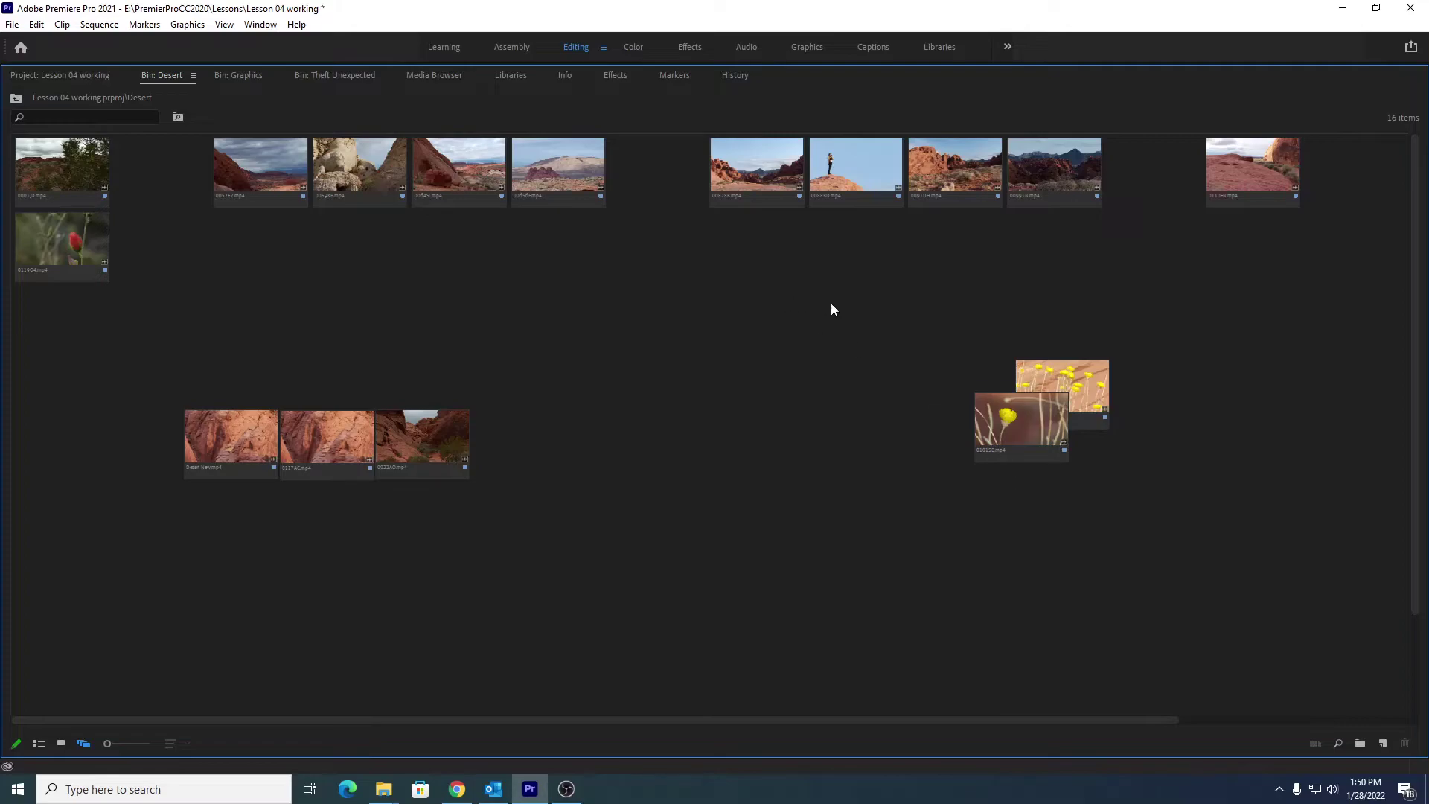
Select both yellow flower clips and enlarge their clip size in the freeform layout
drag(924, 331, 1124, 506)
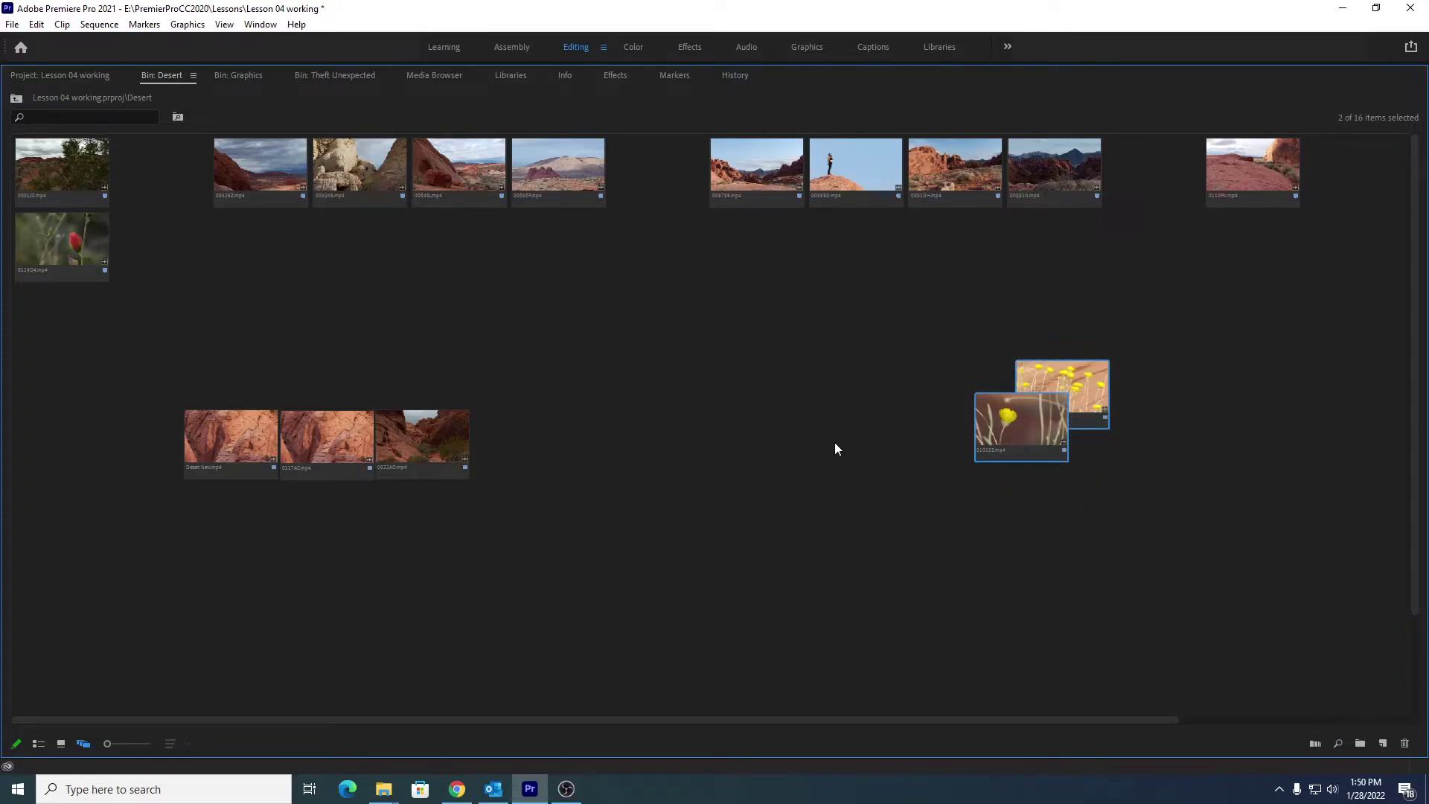
click(1038, 432)
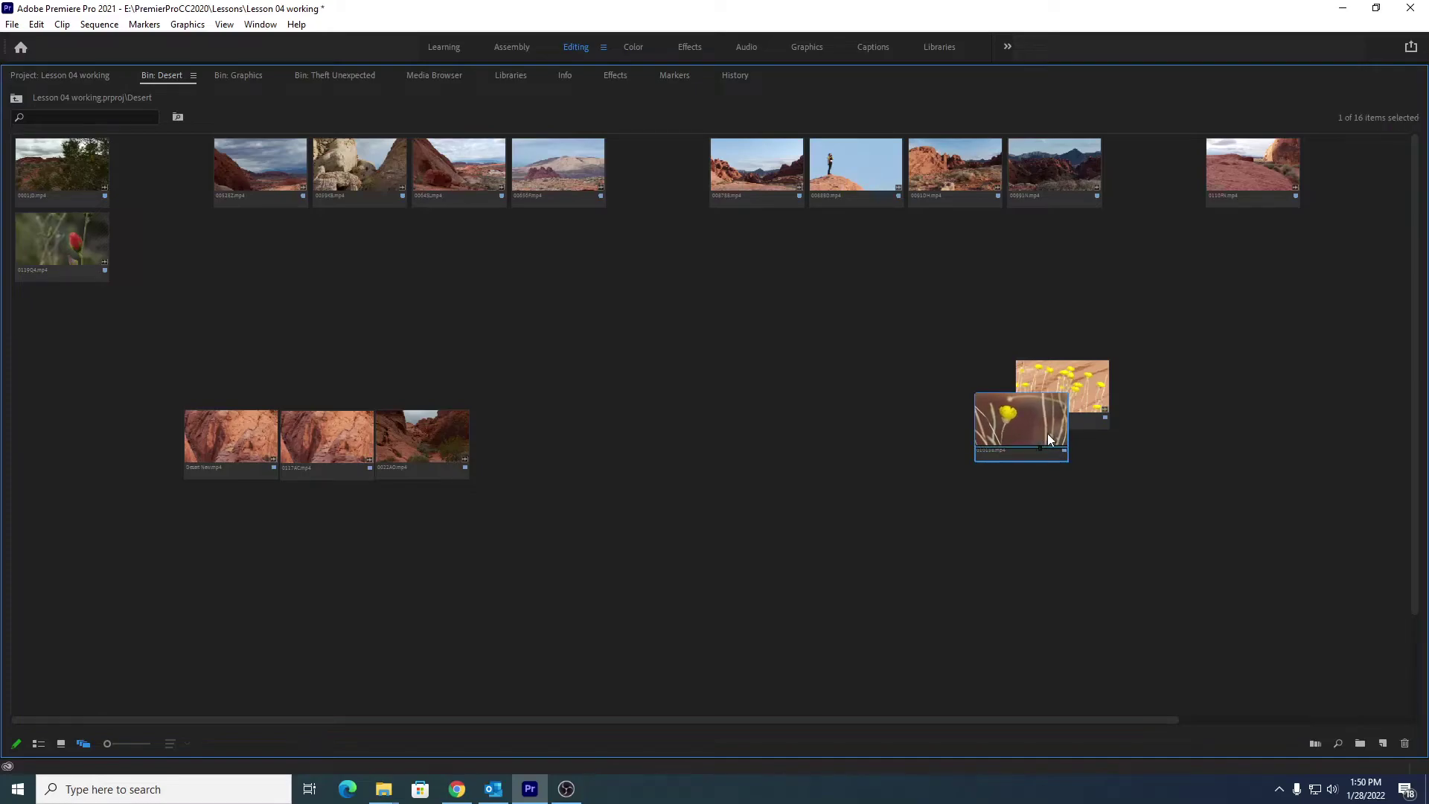
ctrl+click(1094, 376)
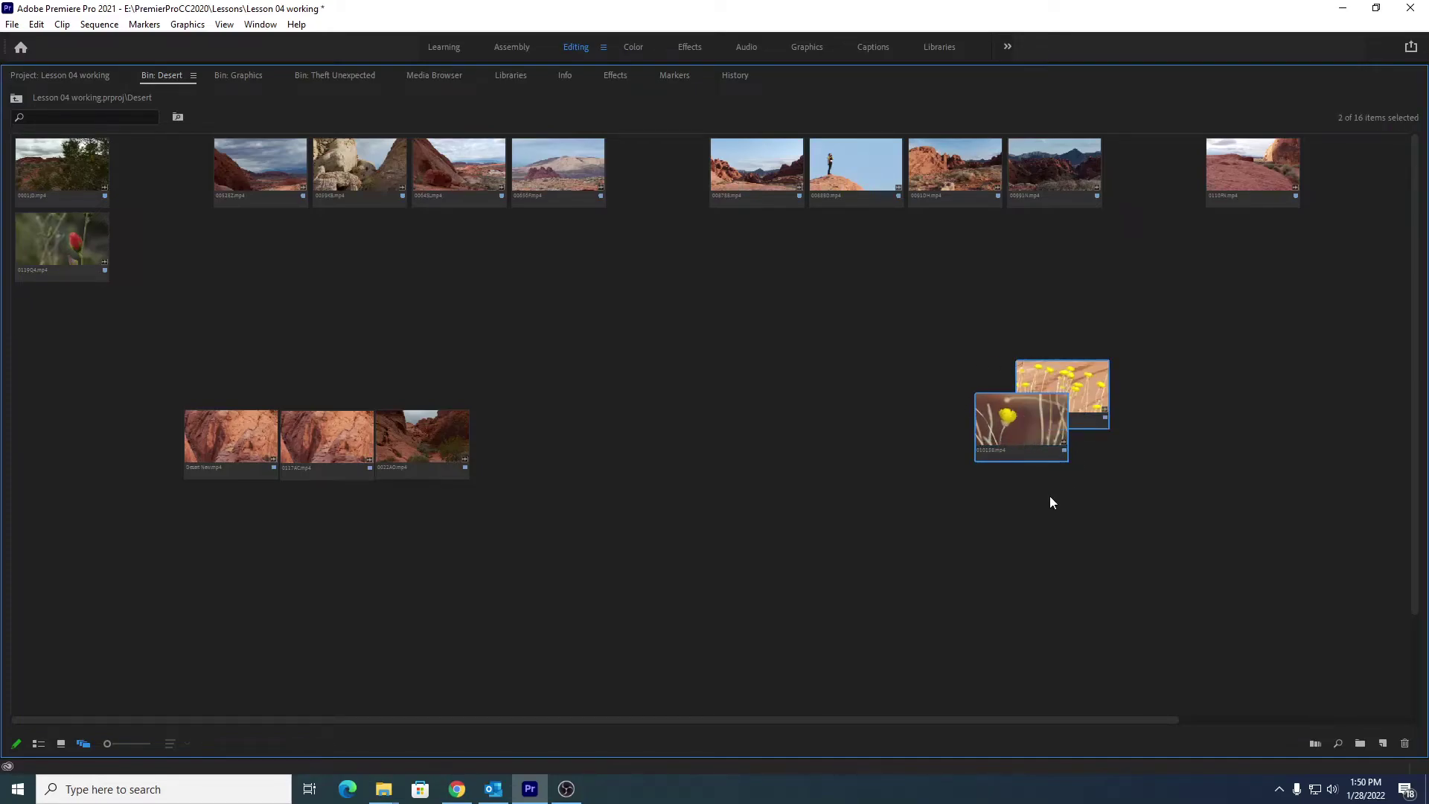
click(1084, 381)
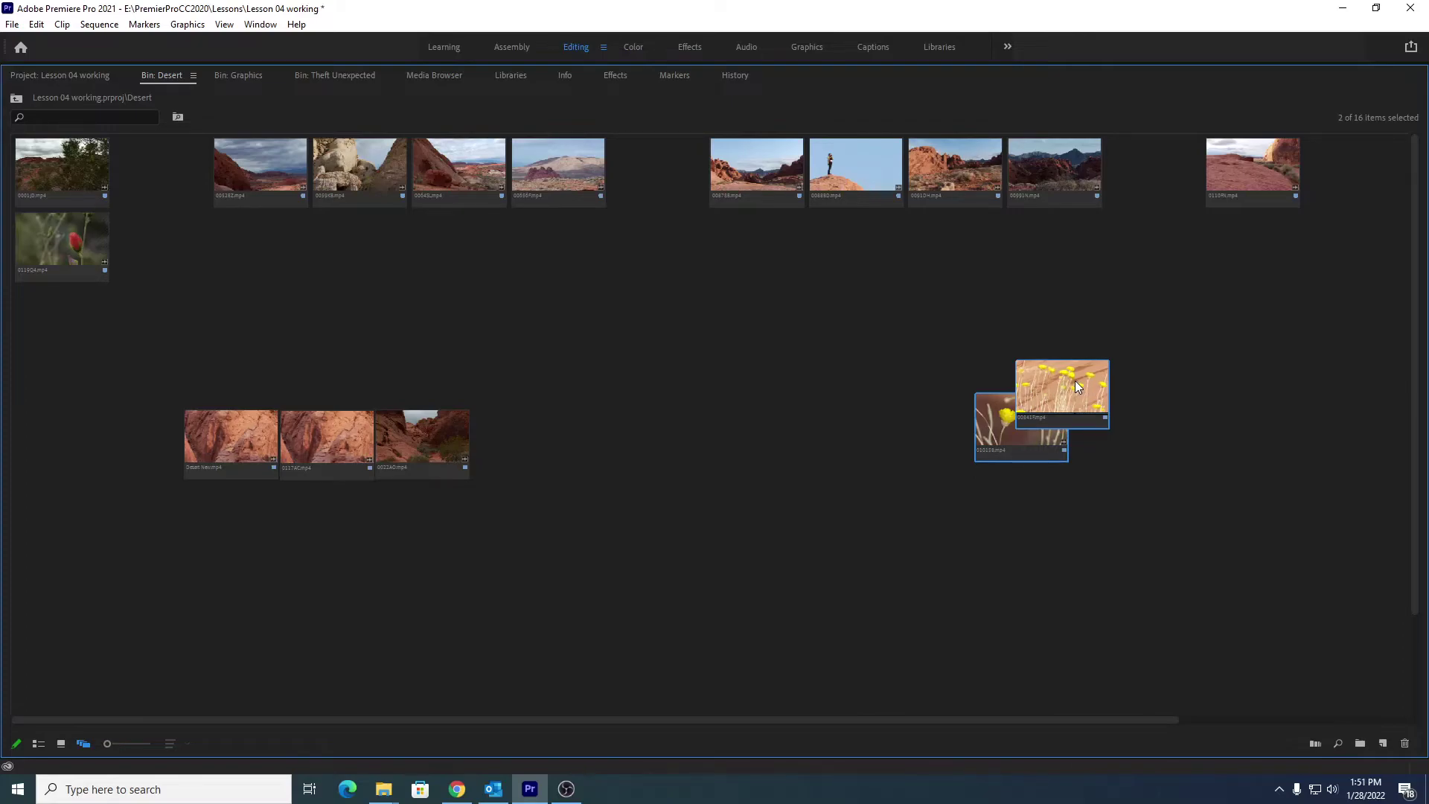
right_click(1077, 385)
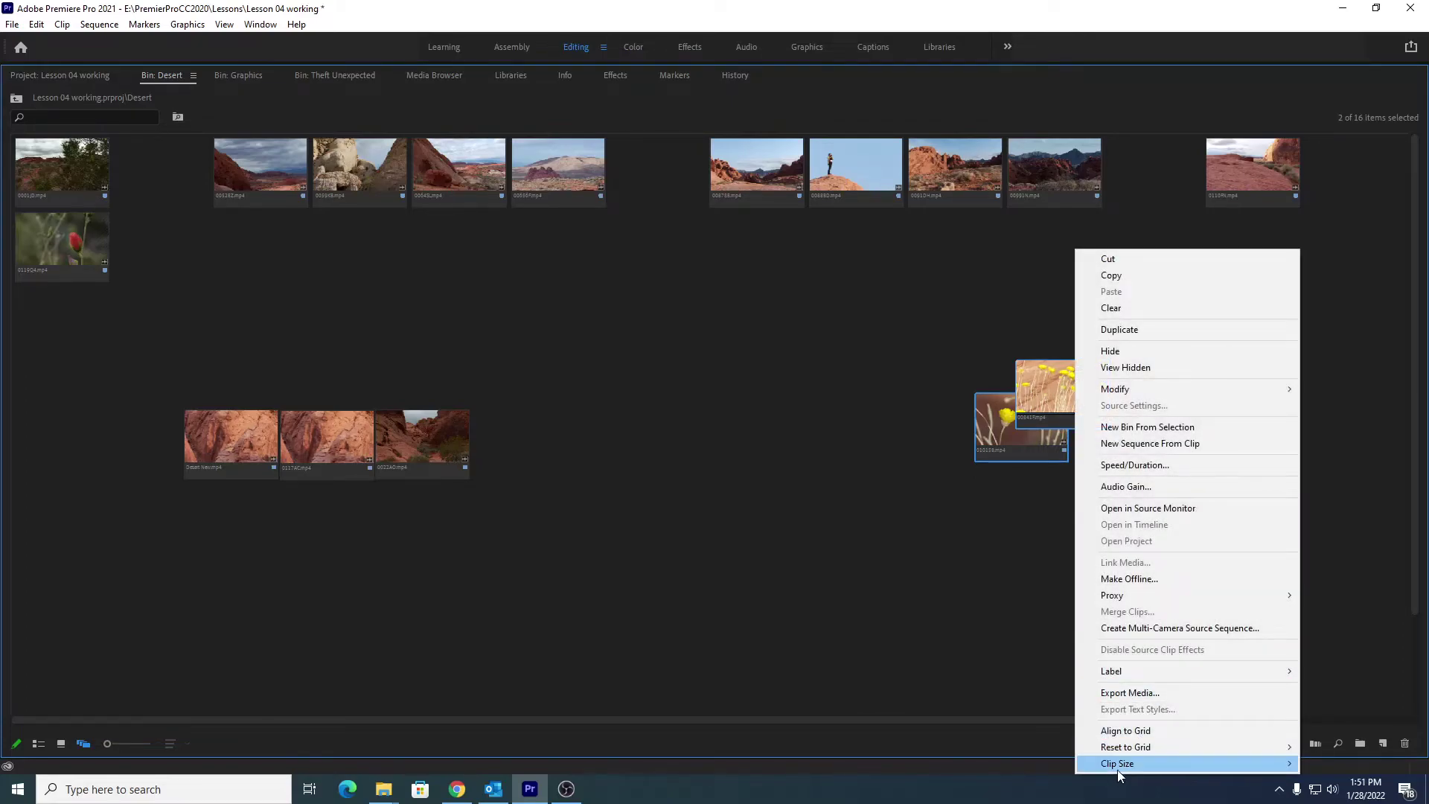
mouse_move(1118, 770)
click(1342, 765)
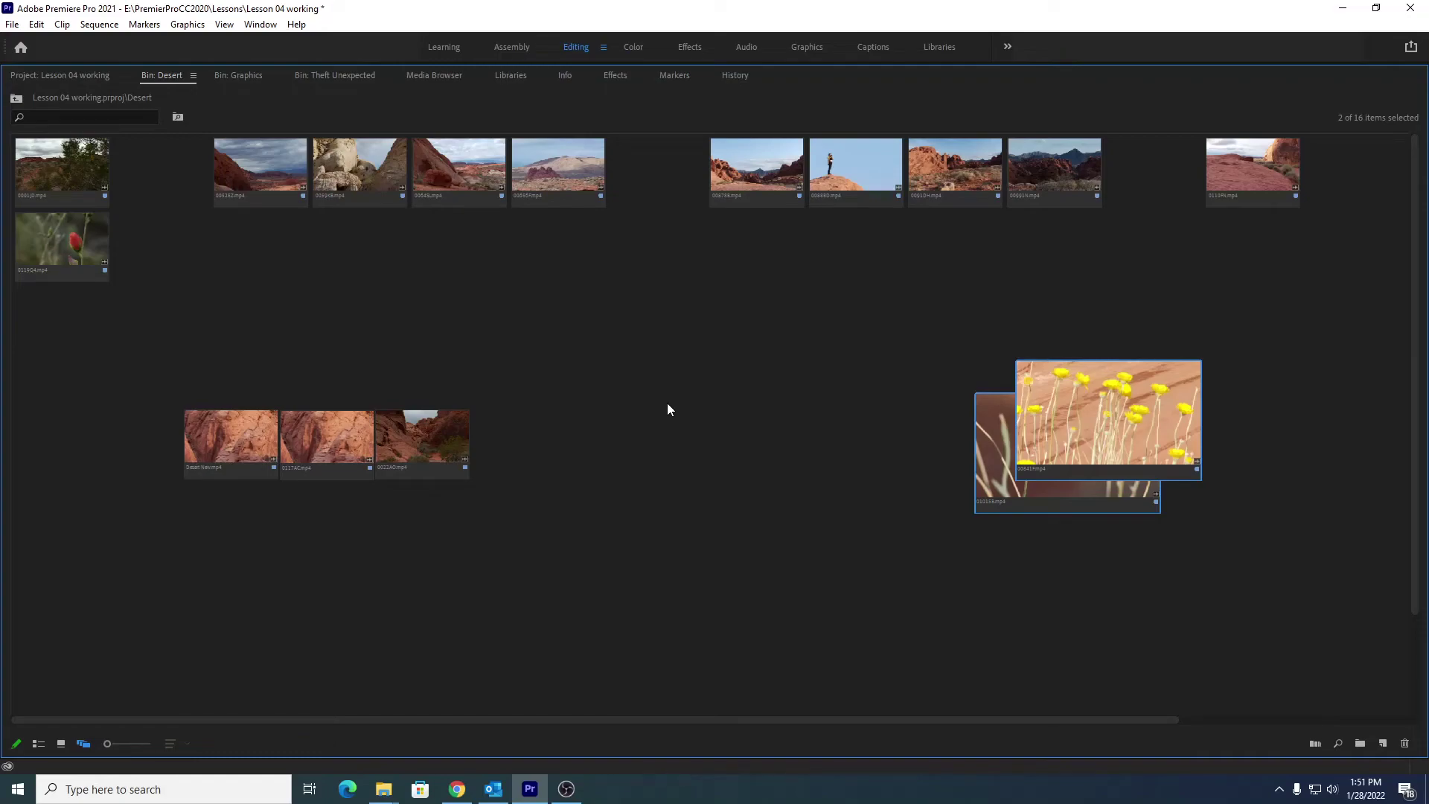
scroll(666, 409, up, 5)
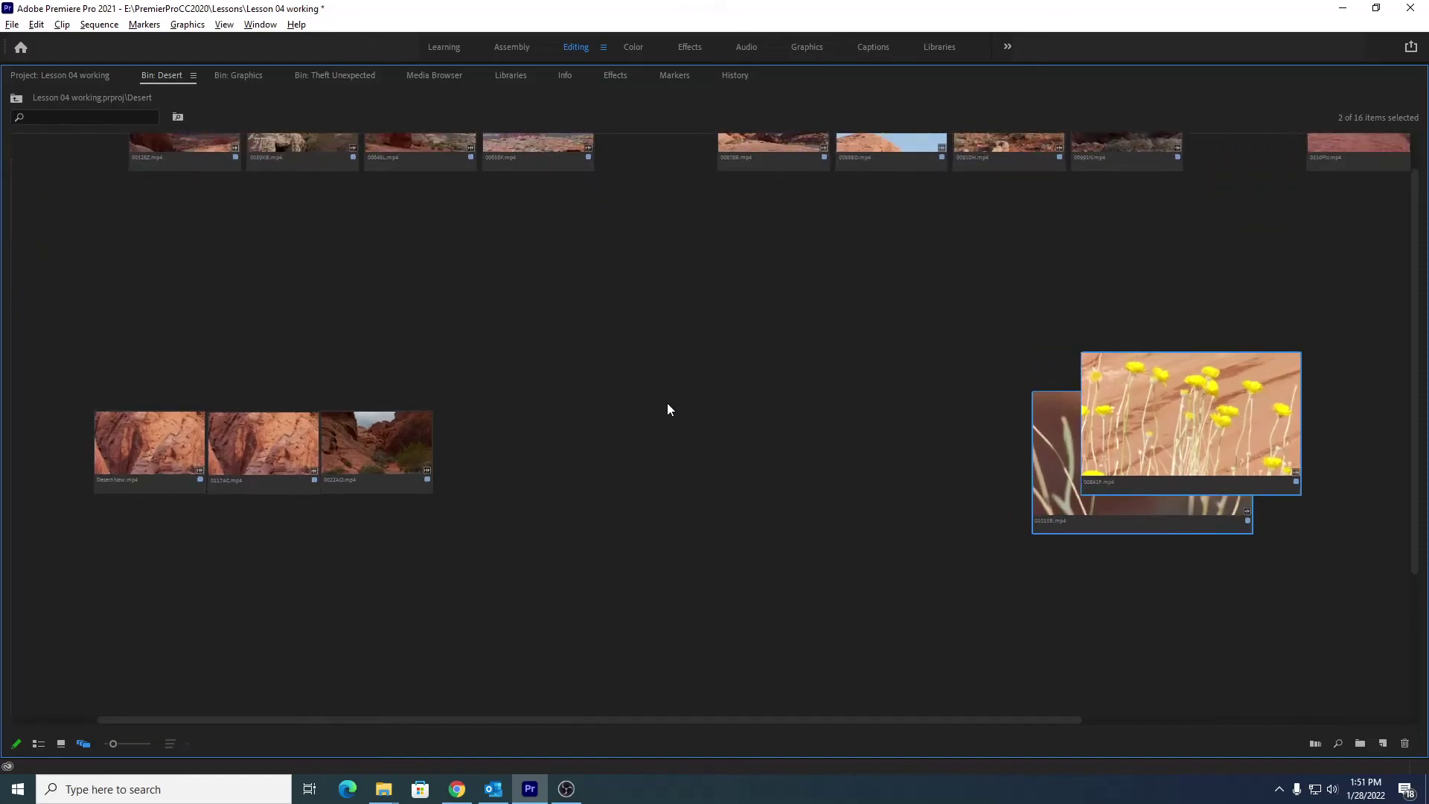
scroll(667, 408, up, 2)
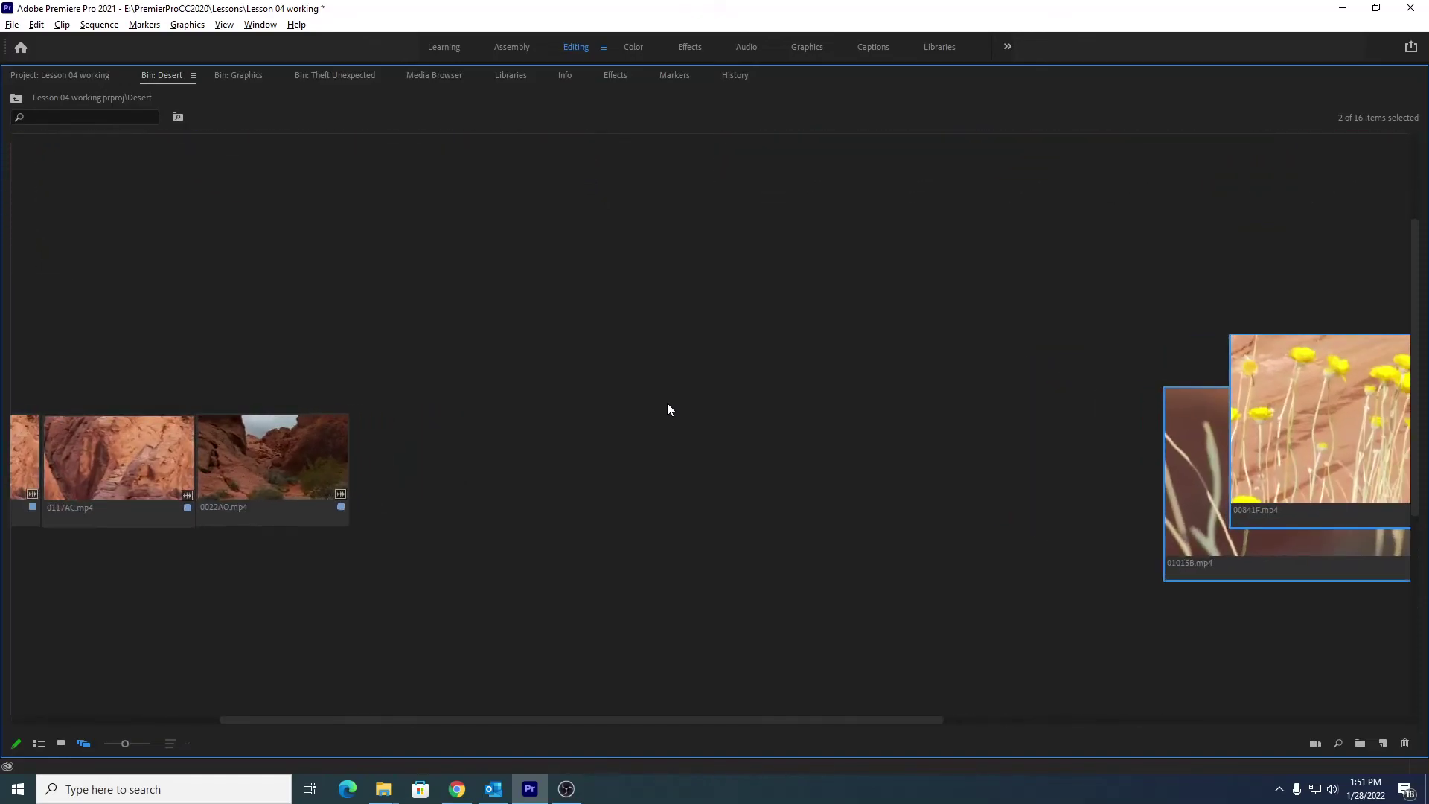
scroll(667, 409, down, 6)
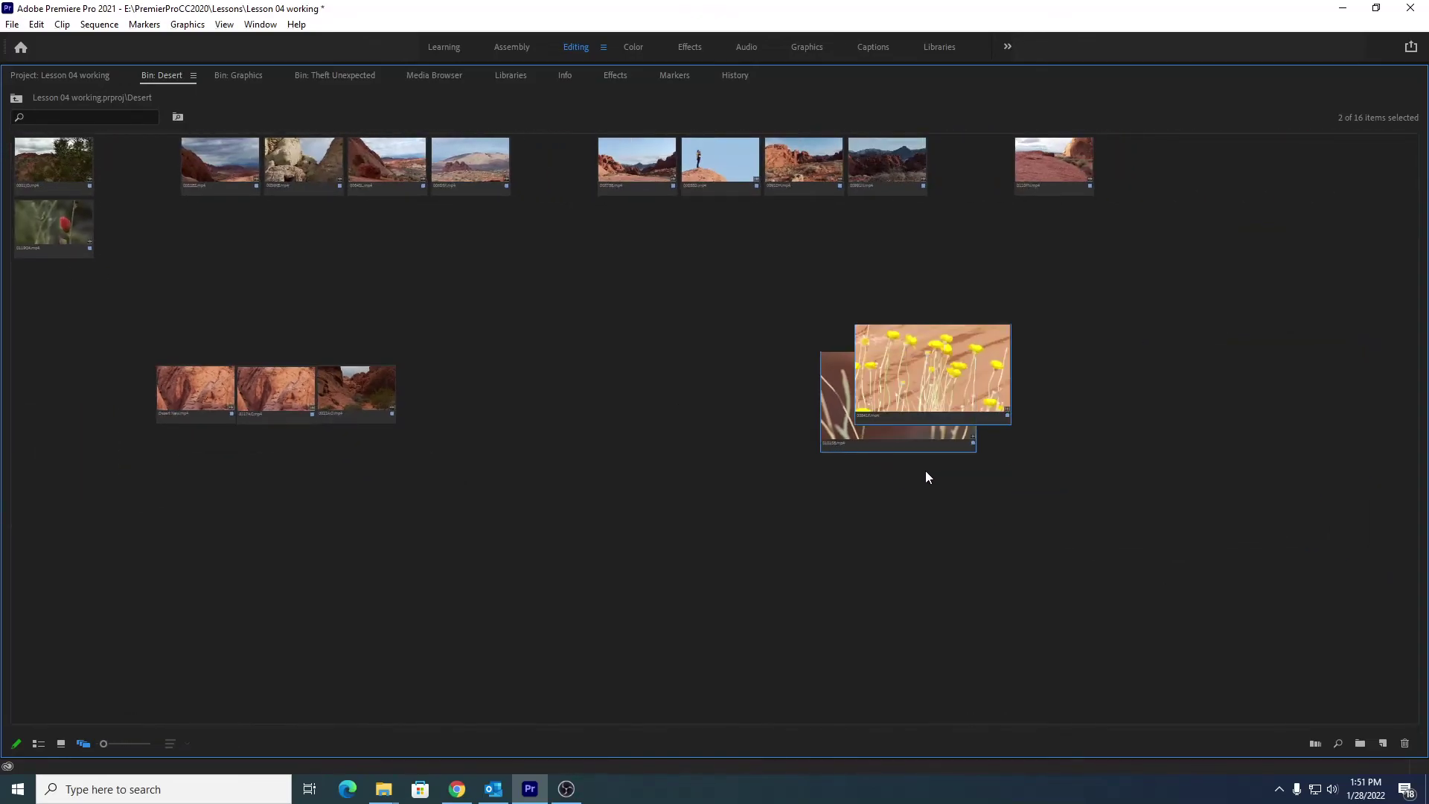
scroll(954, 492, up, 5)
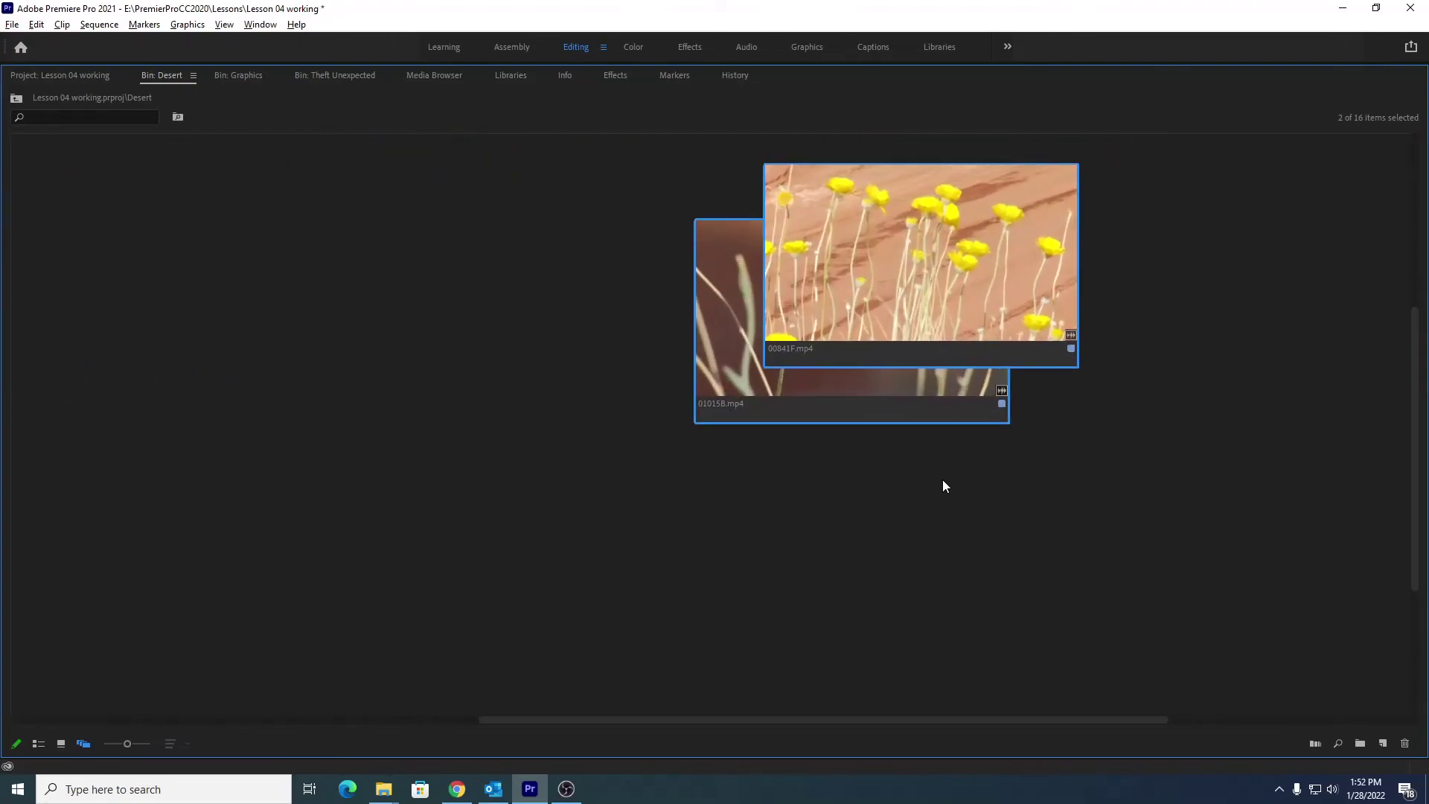
scroll(943, 481, down, 5)
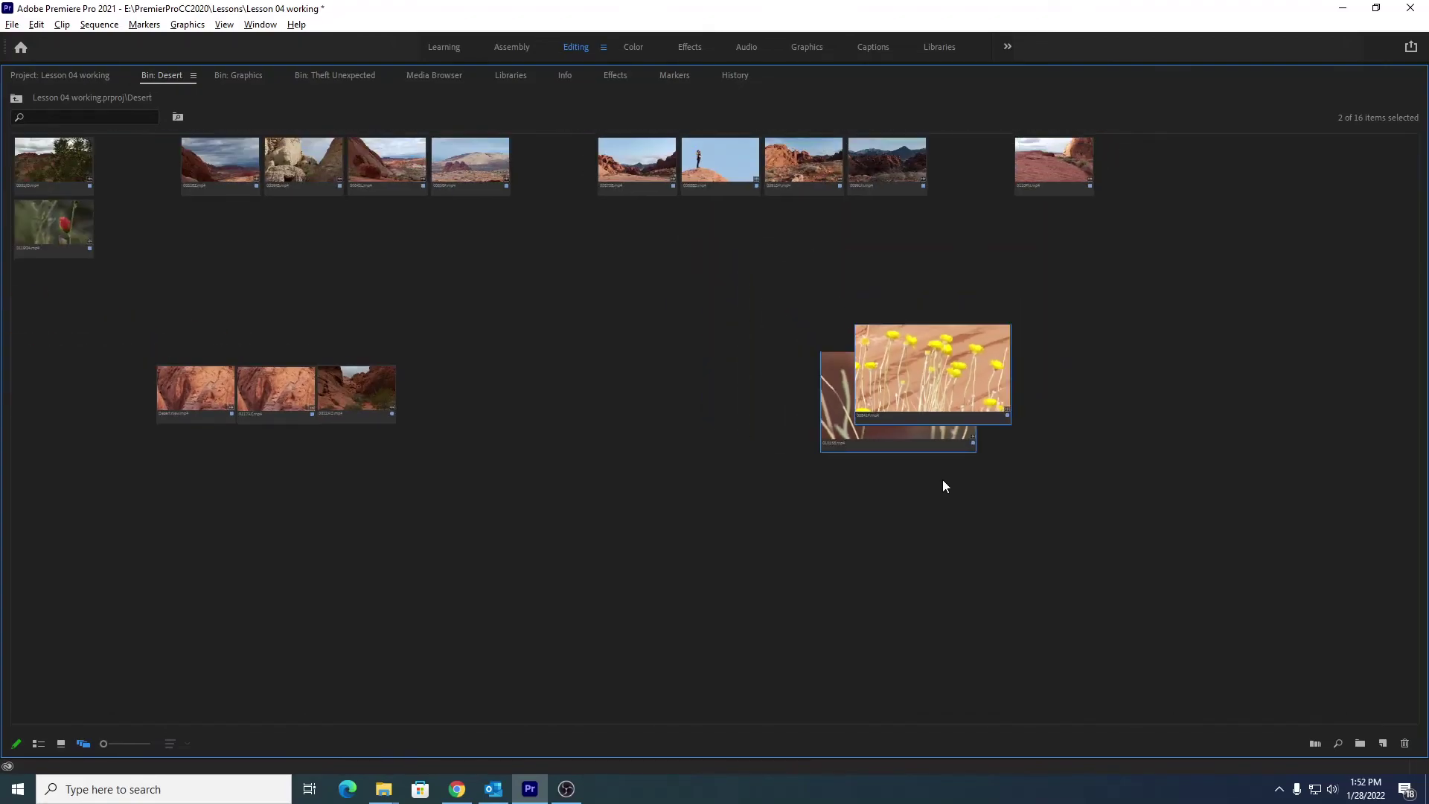
key(alt)
Open the Desert bin's Freeform View Options and review the fields available for Metadata Line 1
click(192, 76)
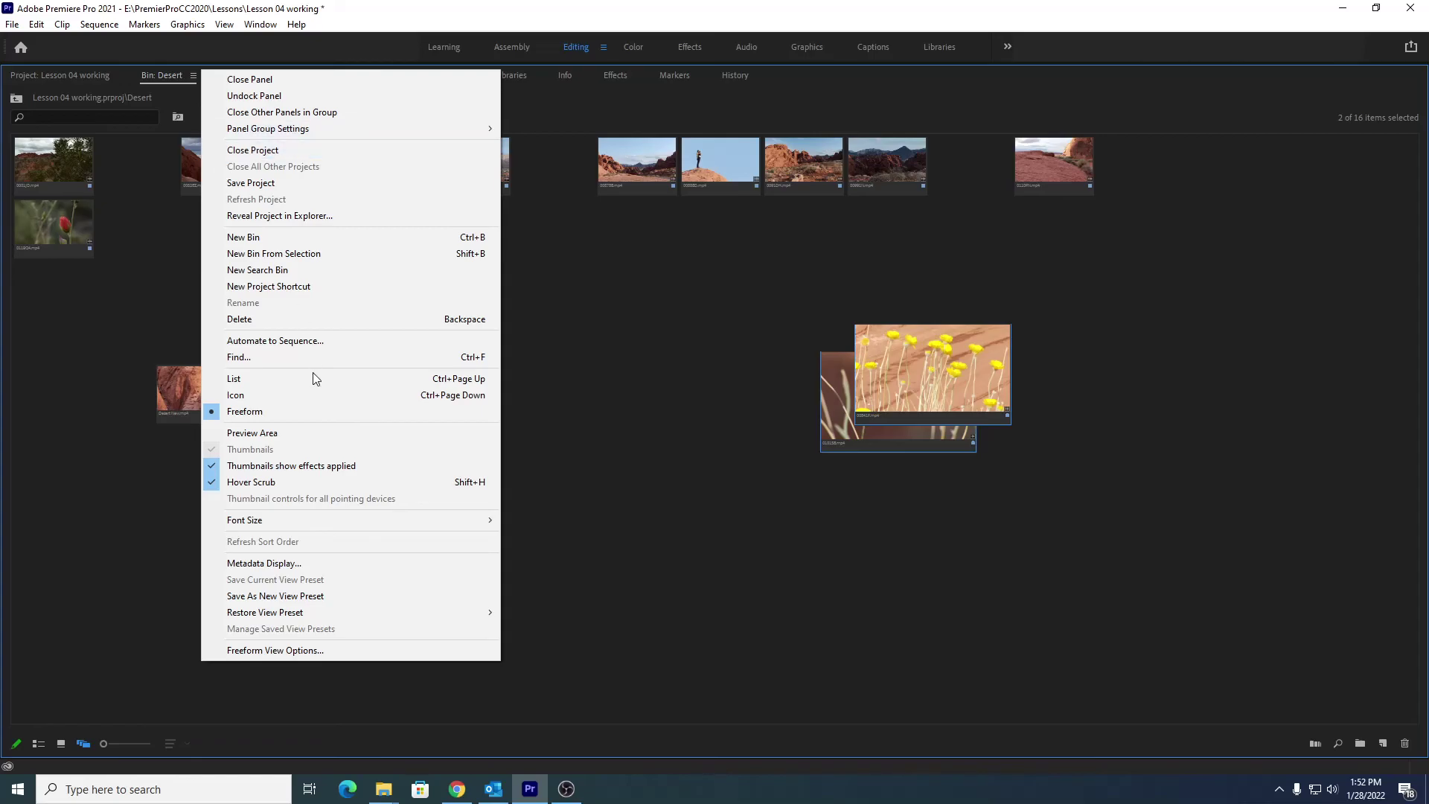
click(283, 651)
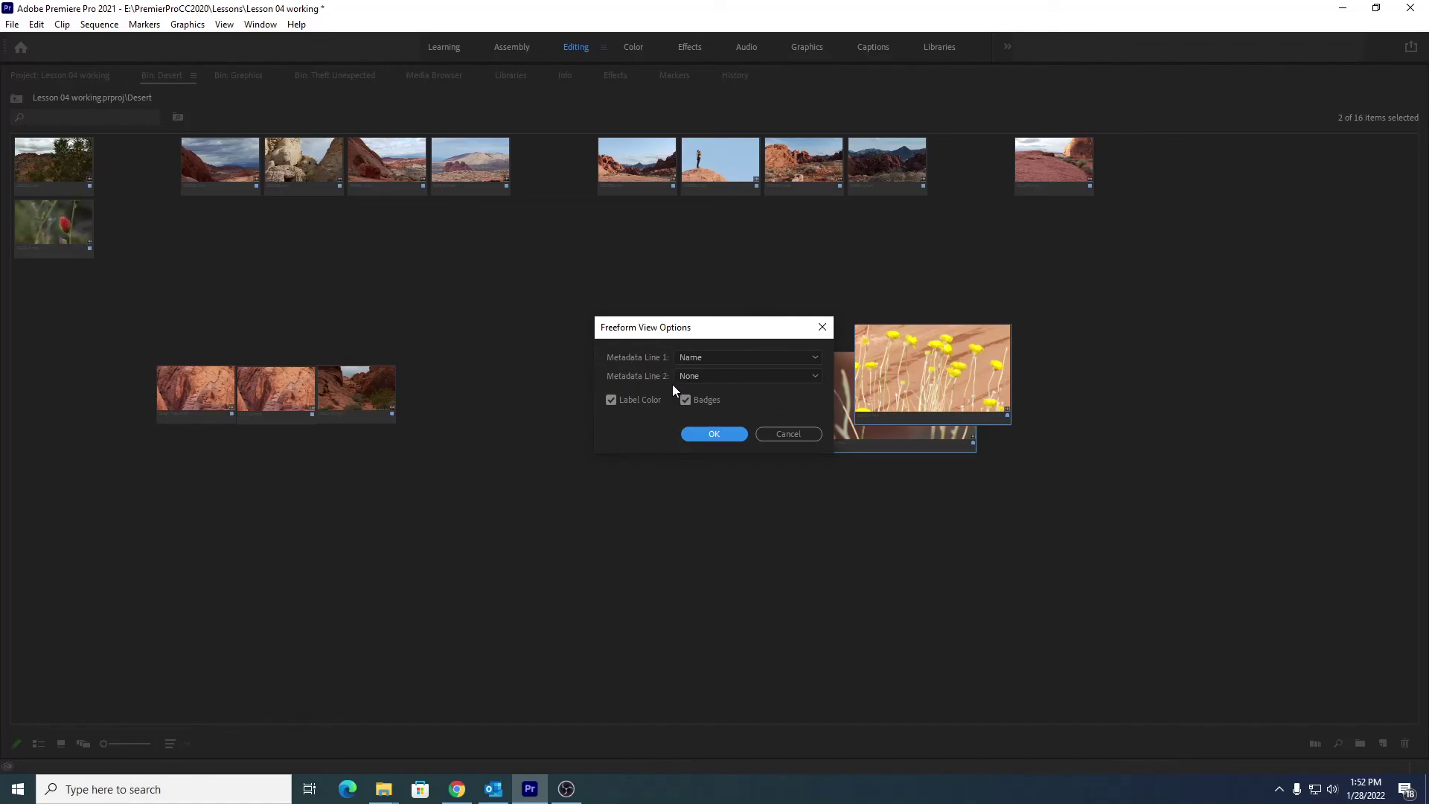
click(722, 362)
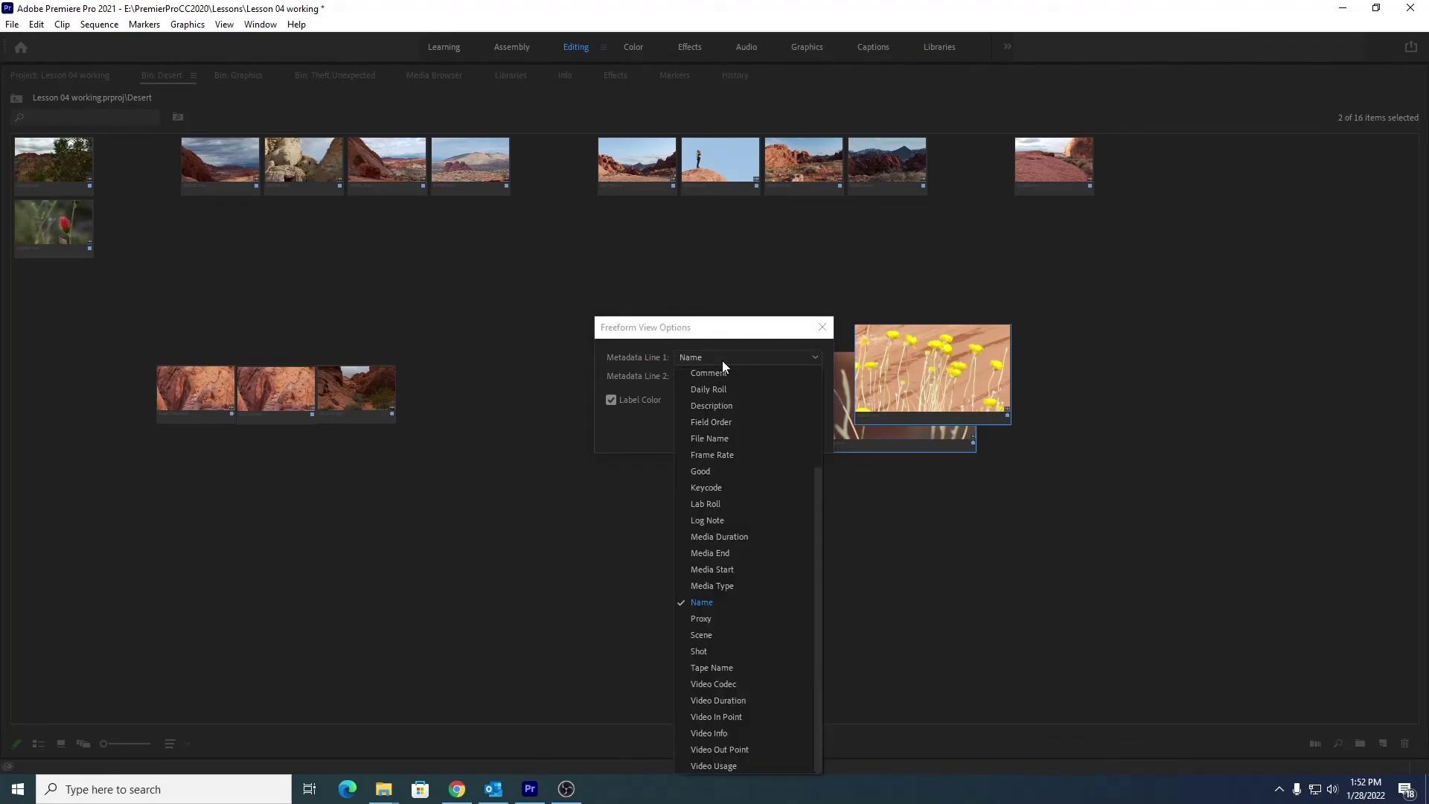
click(722, 360)
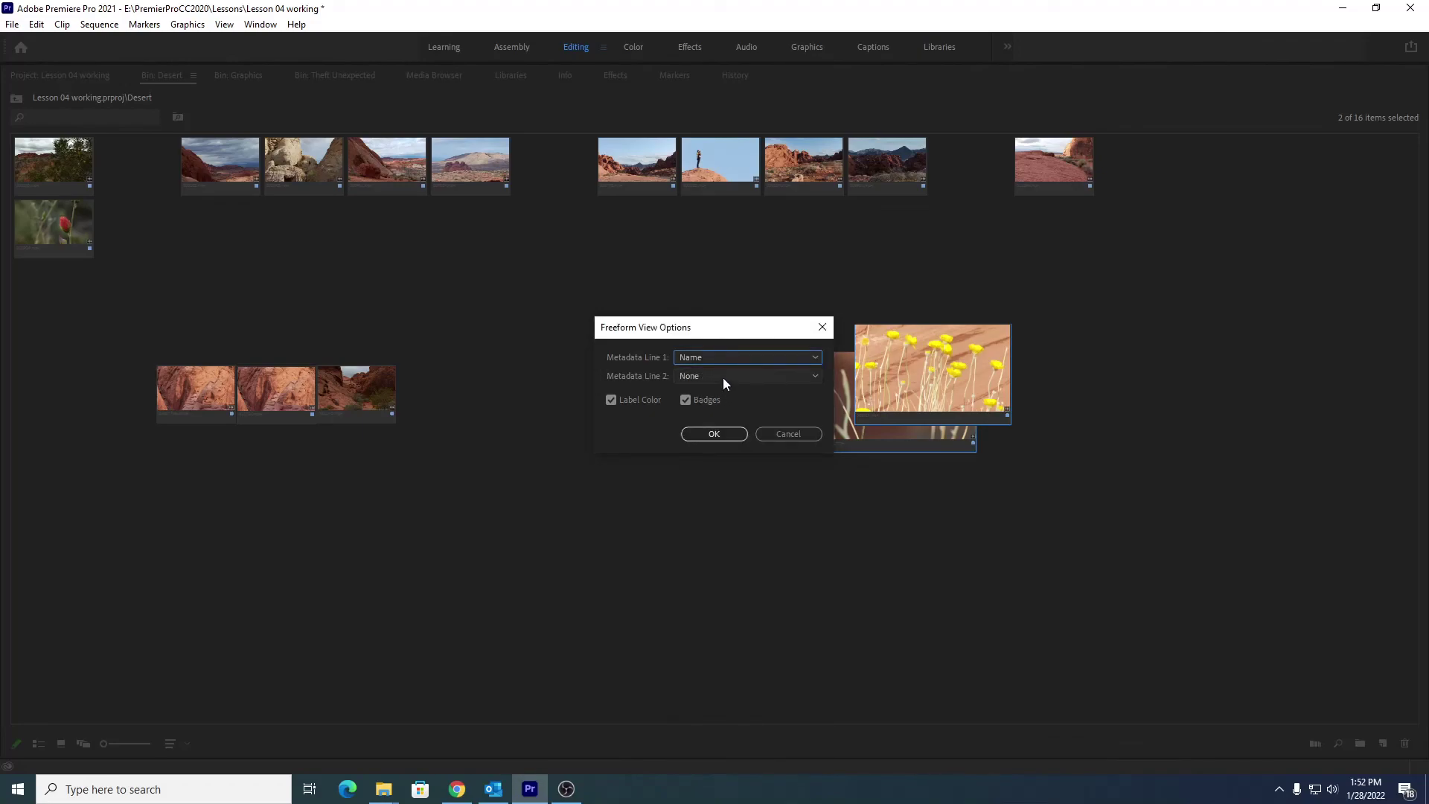